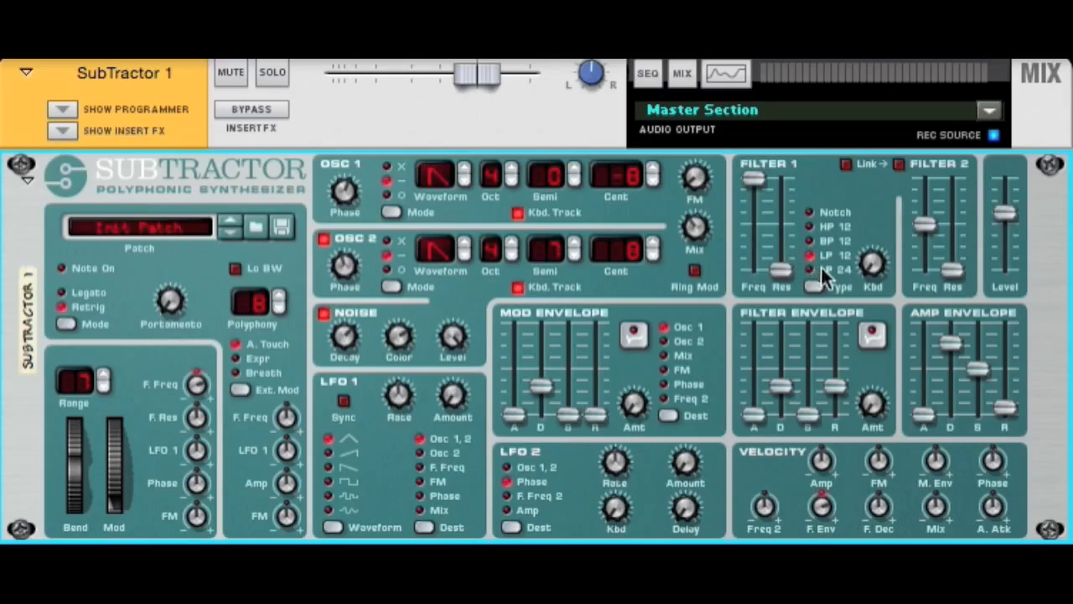
Step: Sweep Filter 1's frequency in LP 12 mode with and without raised resonance, returning the frequency to 127
mouse_move(760, 177)
left_mouse_down()
mouse_move(763, 255)
mouse_move(753, 164)
left_mouse_up()
left_click_drag(780, 268, 781, 227)
left_click_drag(750, 190, 750, 134)
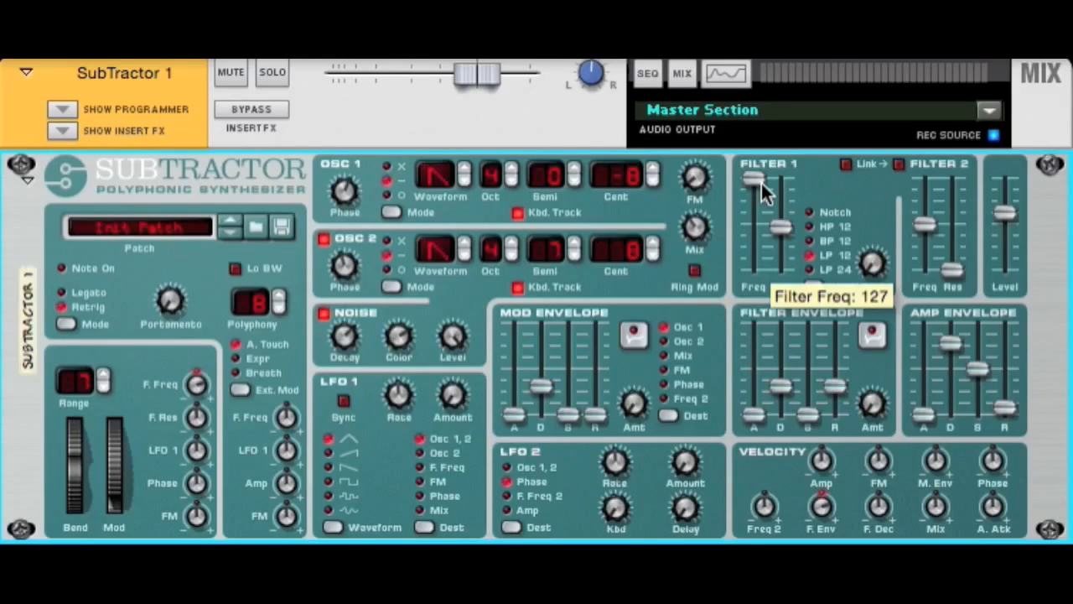
mouse_move(752, 182)
left_mouse_down()
mouse_move(755, 246)
mouse_move(761, 177)
left_mouse_up()
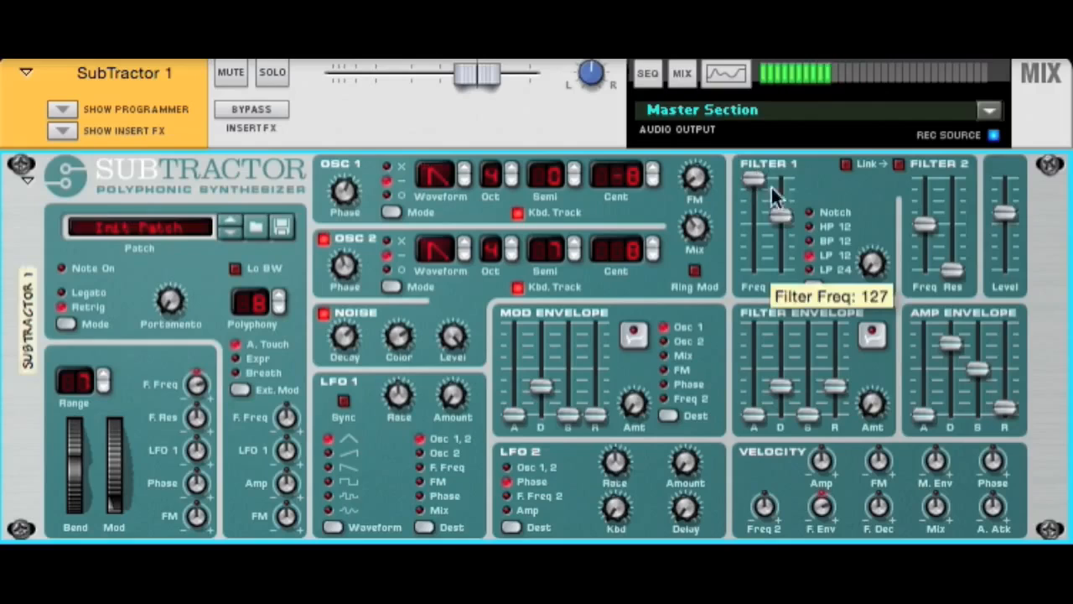
Step: Switch Filter 1 to LP 24 and audition frequency sweeps and resonance, ending at frequency 127 and resonance 0
left_click(810, 269)
left_click_drag(780, 225, 779, 232)
left_click_drag(752, 188, 797, 287)
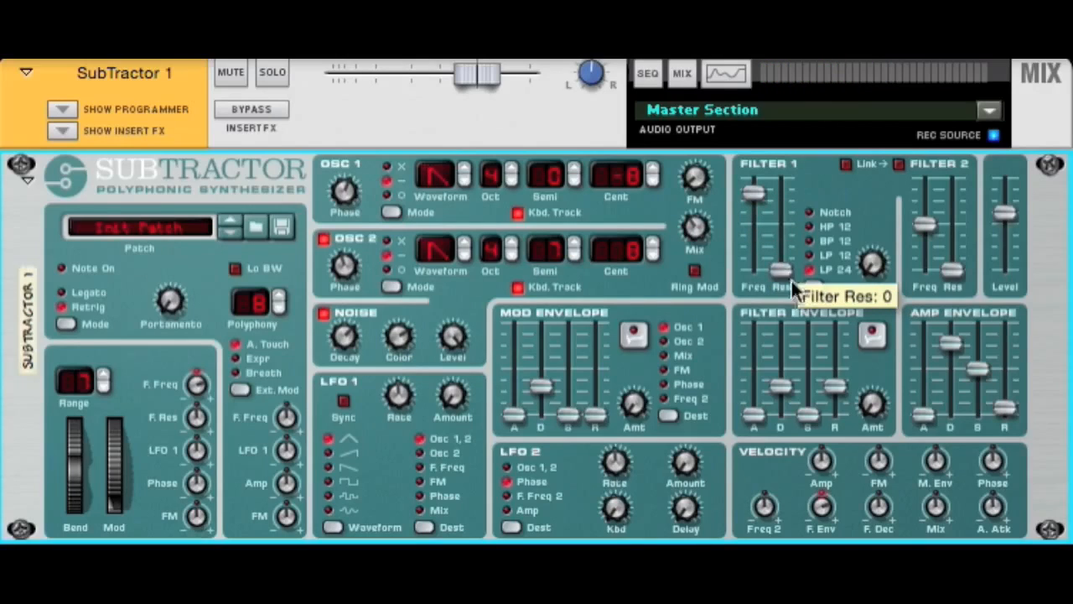
left_click_drag(765, 198, 760, 178)
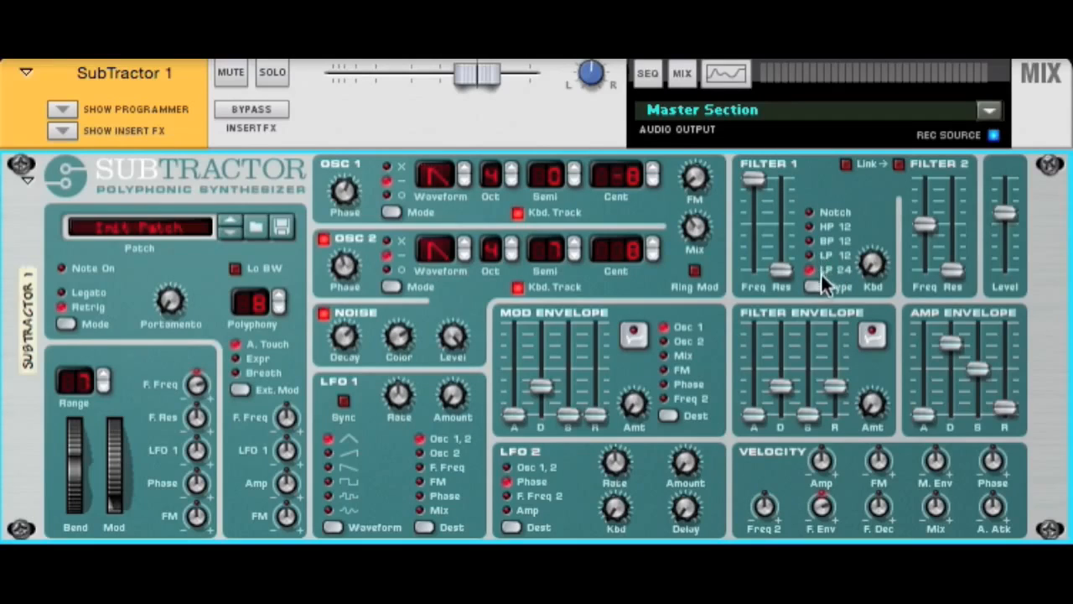
left_click_drag(782, 280, 779, 249)
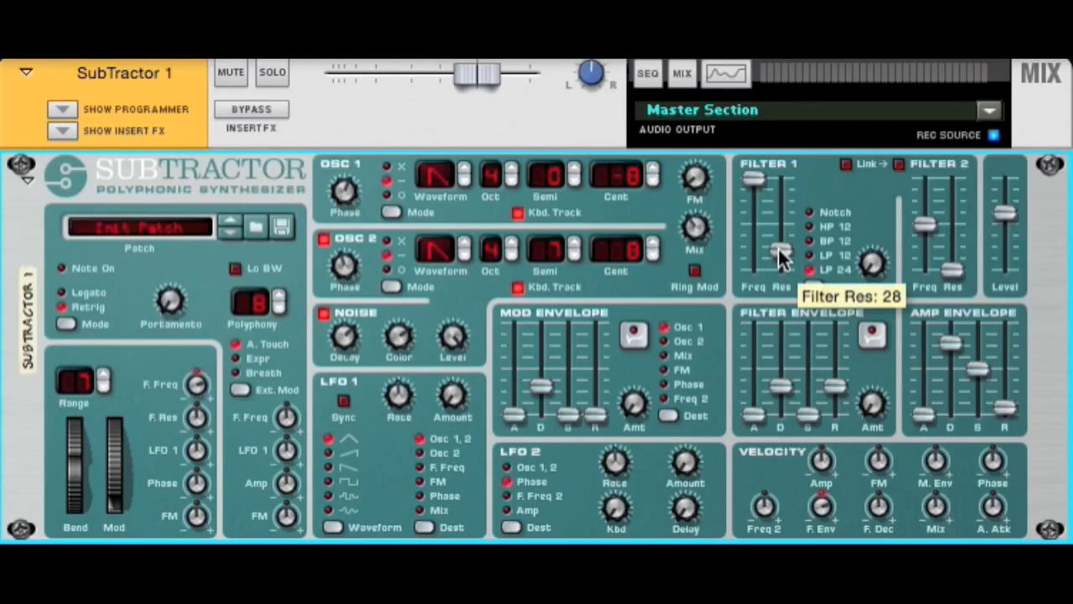
left_click_drag(782, 248, 807, 291)
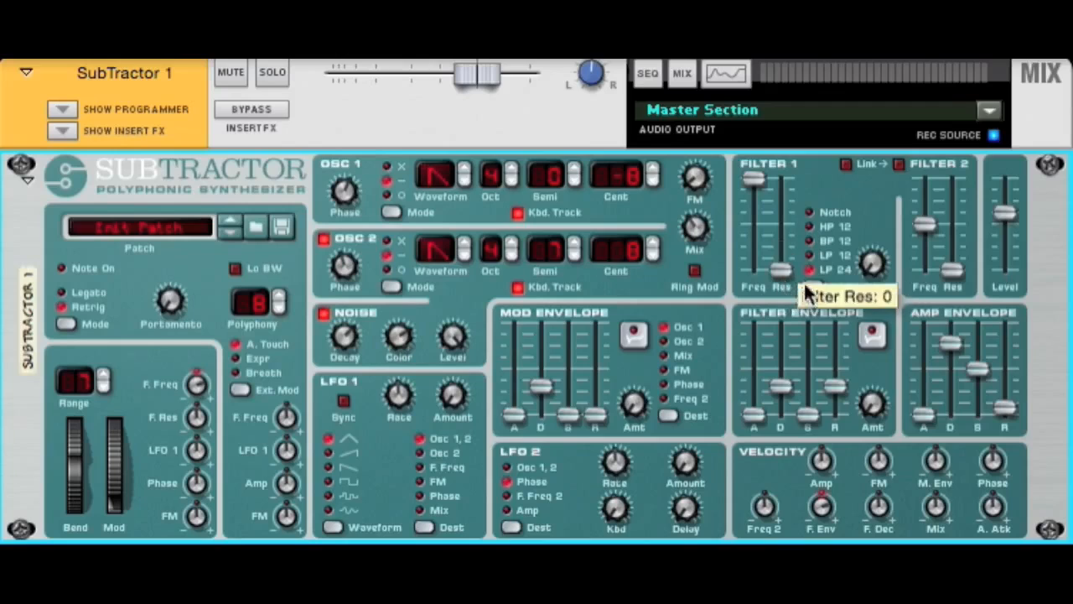
Step: Set Filter 1 to BP 12 and sweep its frequency down and back up to maximum
left_click(812, 281)
left_click(812, 281)
left_click(813, 281)
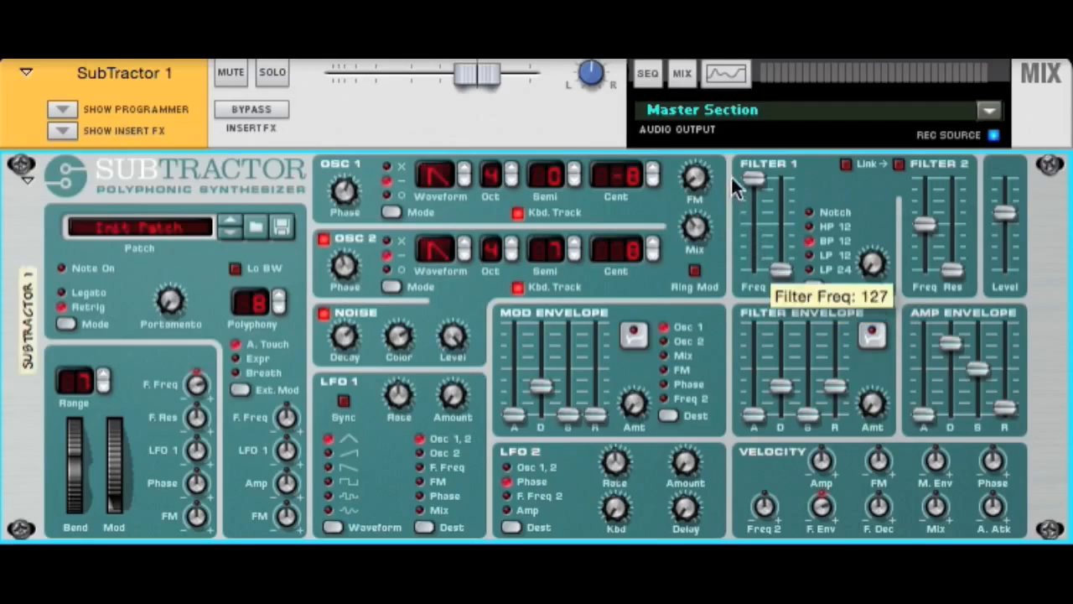
left_click_drag(756, 187, 746, 157)
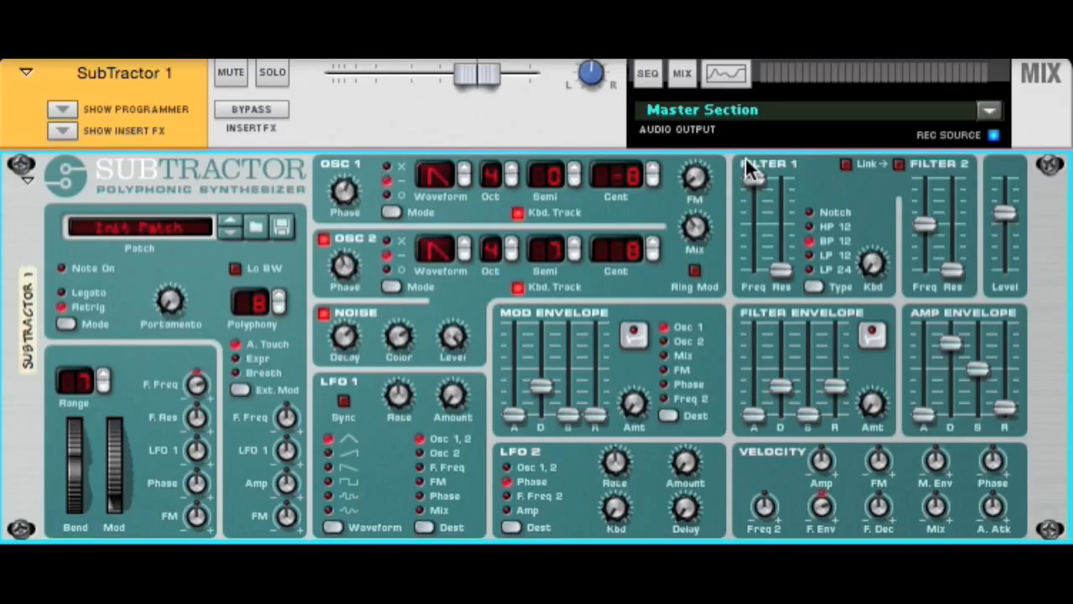
Step: Set Filter 1 to HP 12 with resonance at 42 and sweep its frequency, returning it to maximum
left_click(815, 283)
left_click(816, 282)
left_click(816, 283)
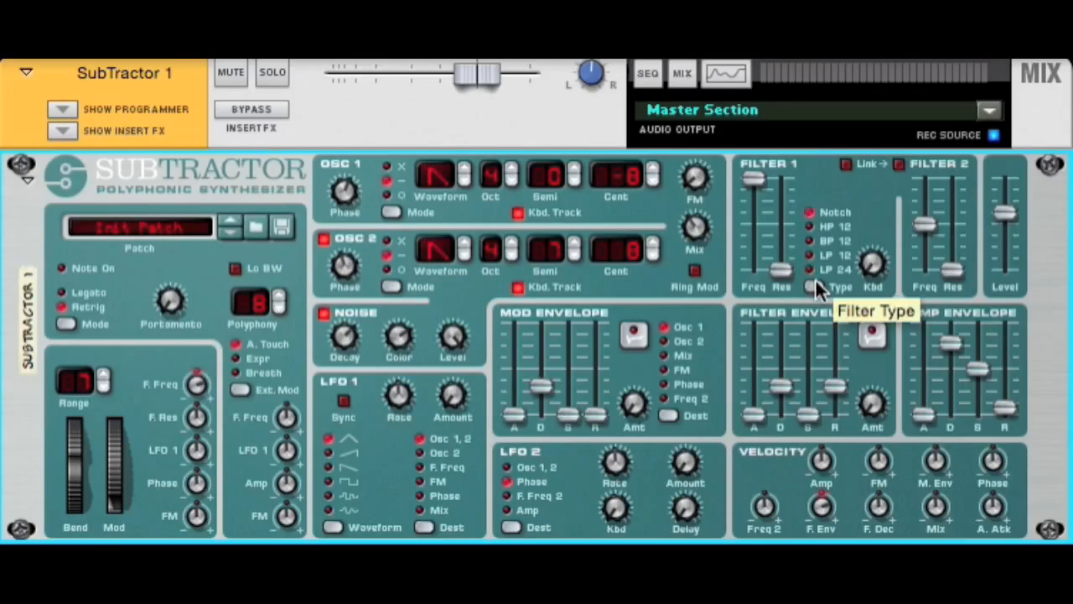
left_click(816, 283)
left_click_drag(781, 268, 780, 240)
left_click_drag(750, 190, 748, 157)
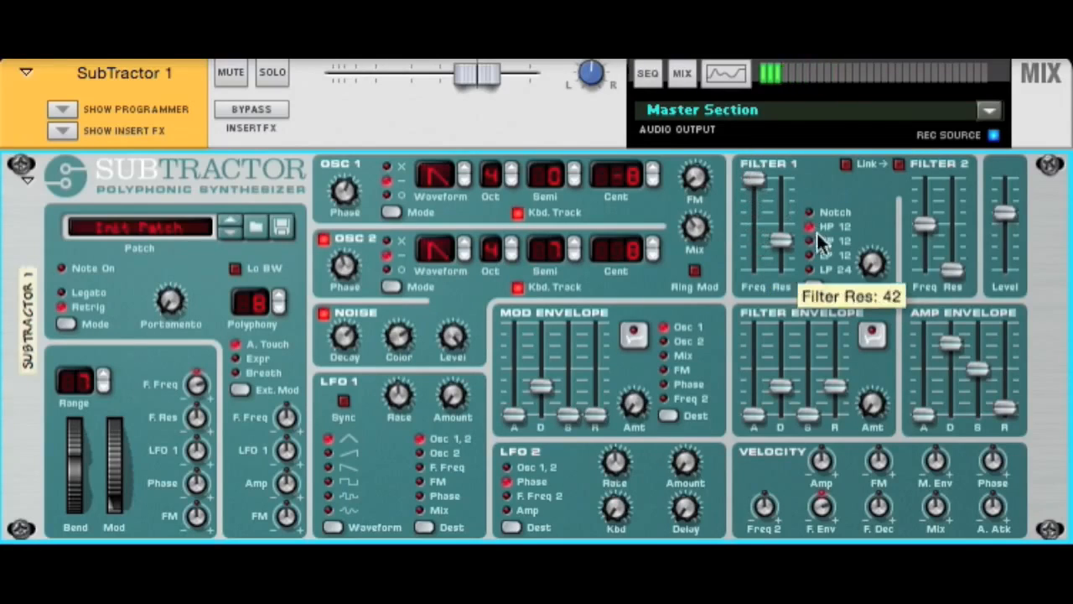
Step: Set Filter 1 to Notch and sweep its frequency down and back up to 127
left_click(816, 285)
left_click(816, 285)
left_click(816, 286)
left_click(816, 285)
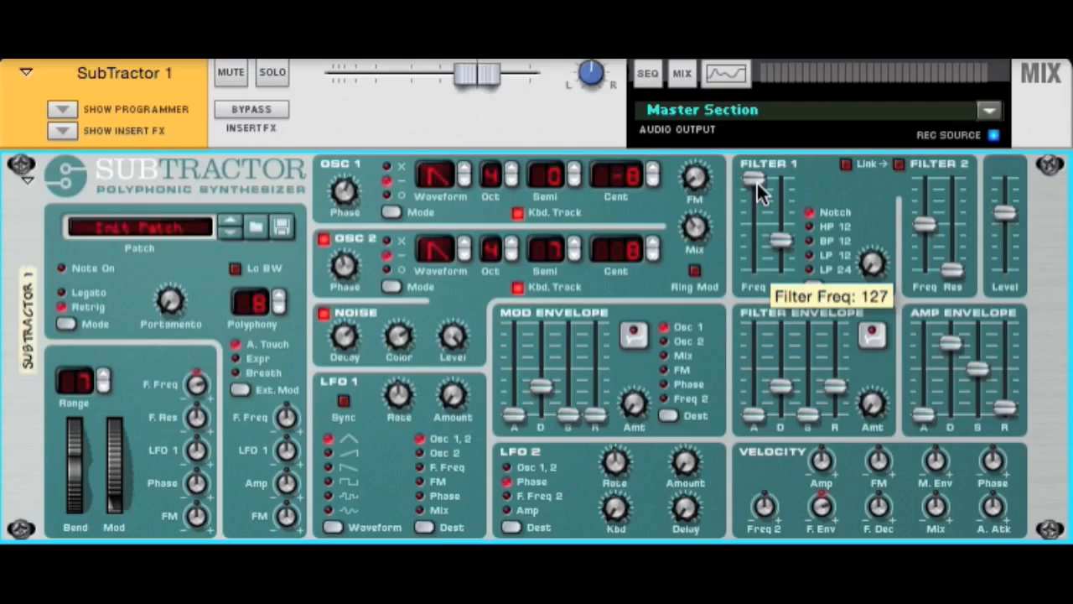
mouse_move(757, 181)
left_mouse_down()
mouse_move(763, 260)
mouse_move(758, 189)
left_mouse_up()
mouse_move(758, 189)
left_mouse_down()
mouse_move(760, 213)
mouse_move(760, 172)
left_mouse_up()
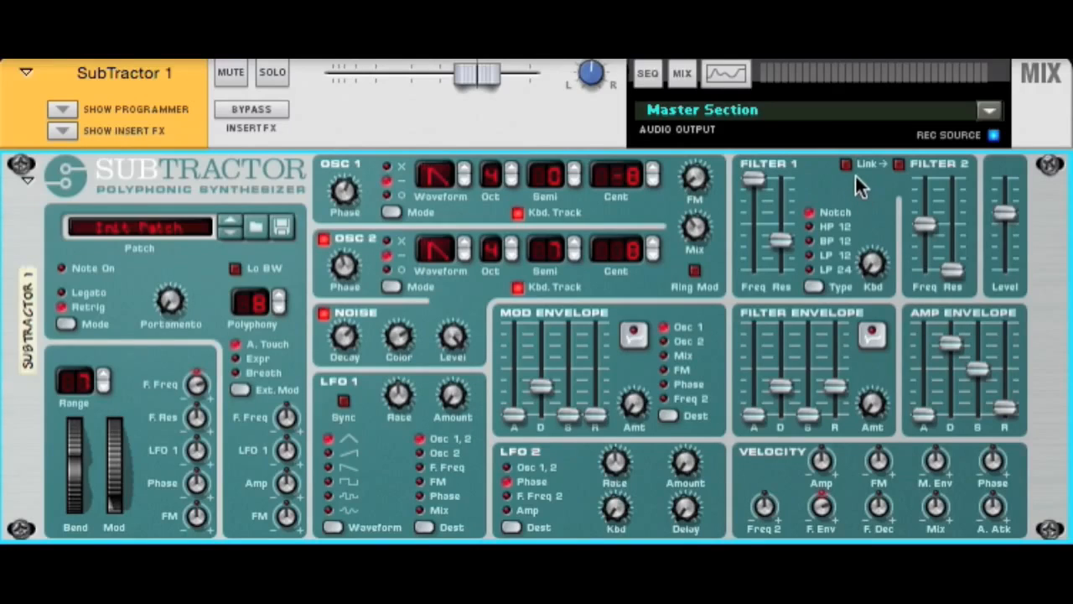
Step: Enable Filter 2 alongside Filter 1 in HP 12 mode and adjust both filters' frequencies with high resonance
left_click(894, 168)
mouse_move(926, 233)
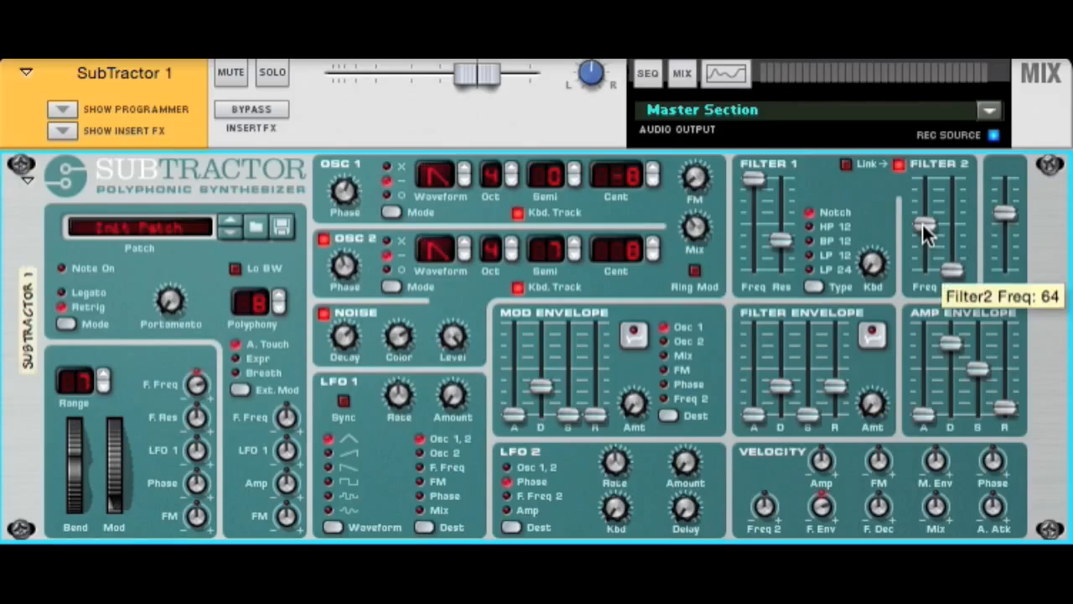
mouse_move(759, 190)
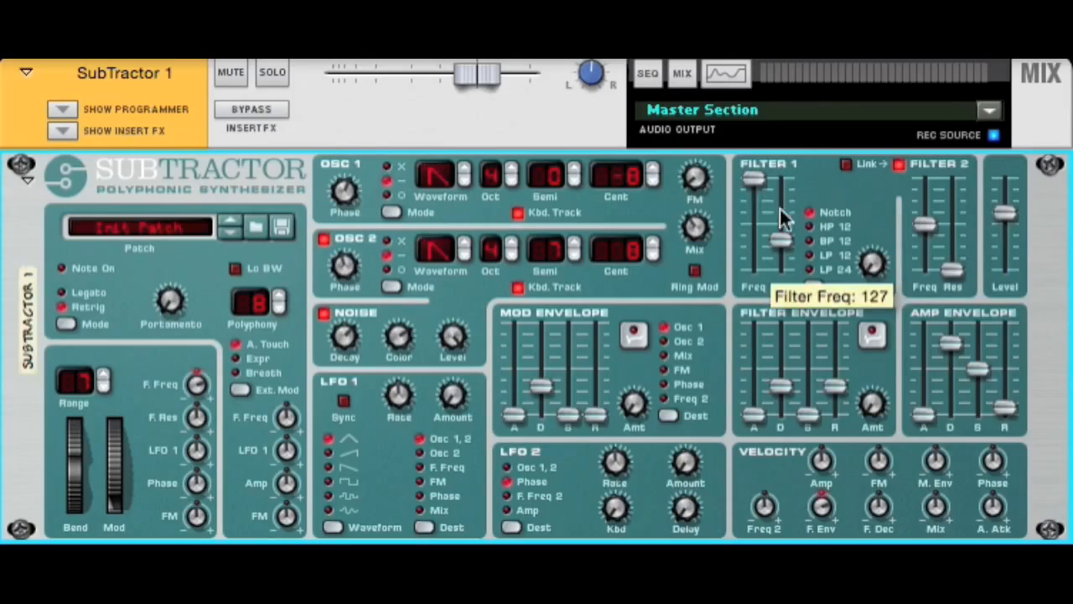
mouse_move(759, 190)
left_mouse_down()
mouse_move(757, 241)
mouse_move(778, 204)
mouse_move(772, 189)
left_mouse_up()
mouse_move(778, 218)
mouse_move(934, 256)
left_click_drag(926, 225, 925, 206)
left_click_drag(952, 269, 938, 232)
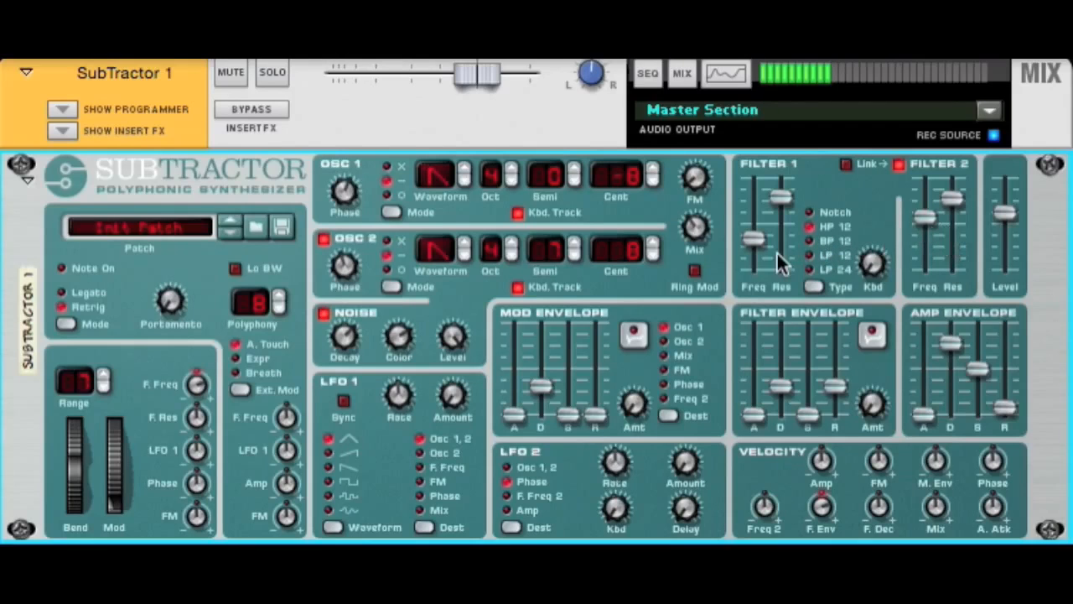
Step: Disable Filter 2 and set Filter 1 to LP 24 with a mid-range frequency and low resonance
mouse_move(780, 261)
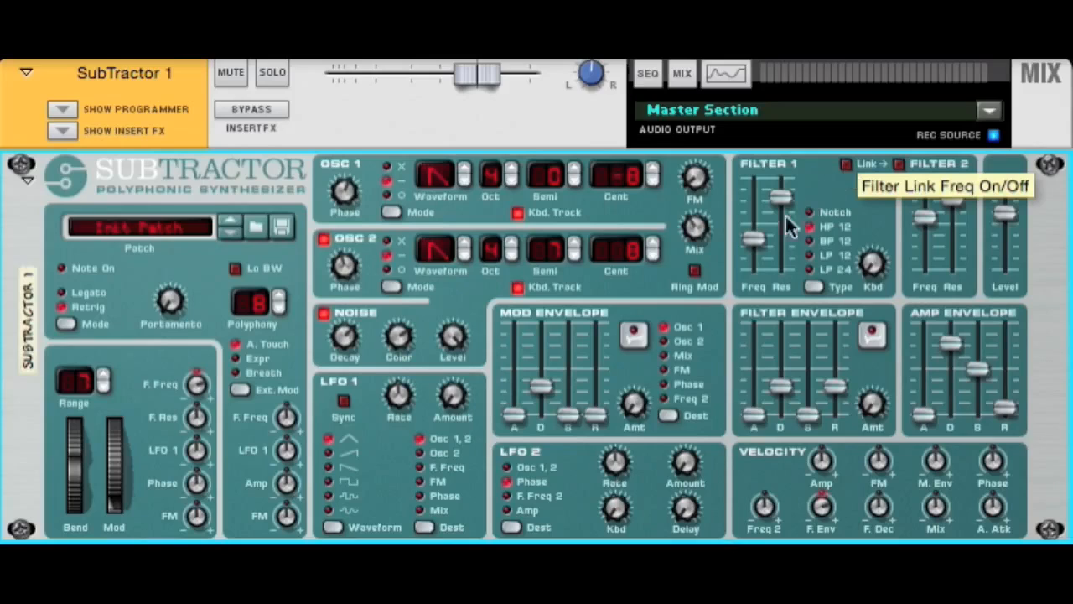
left_click_drag(755, 239, 786, 260)
left_click(810, 269)
left_click_drag(754, 211, 755, 247)
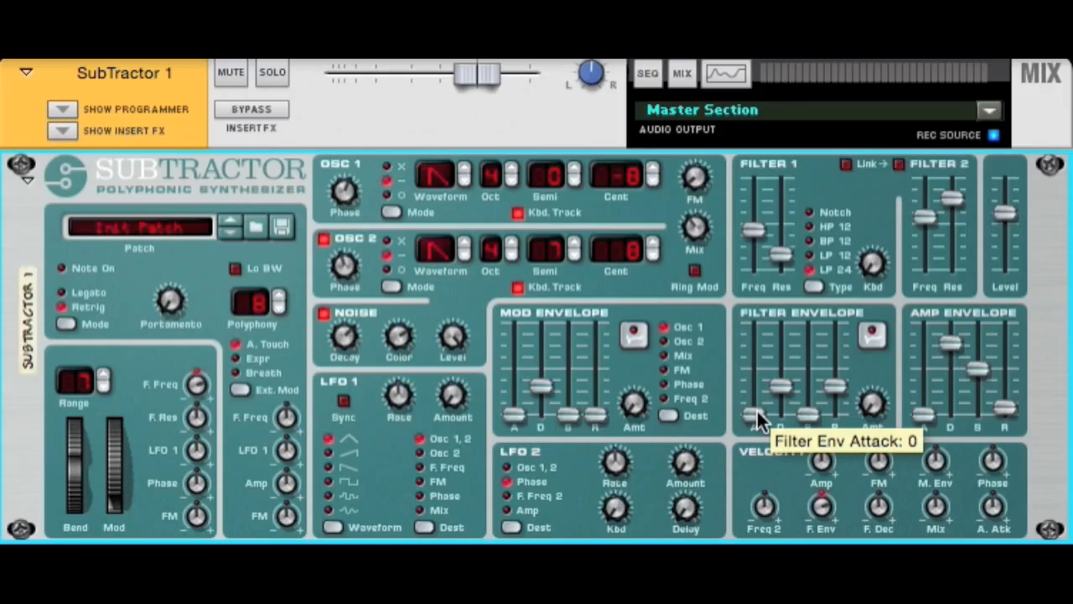
Step: Set the filter envelope's decay to 24 and its sustain and release to 0
left_click_drag(779, 389, 786, 396)
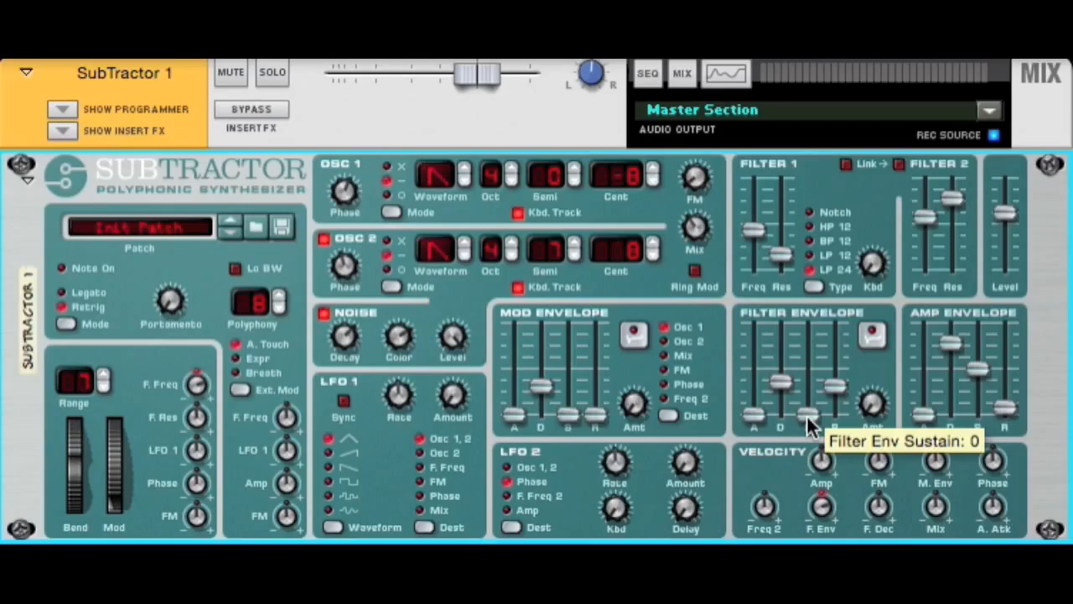
left_click_drag(810, 423, 837, 388)
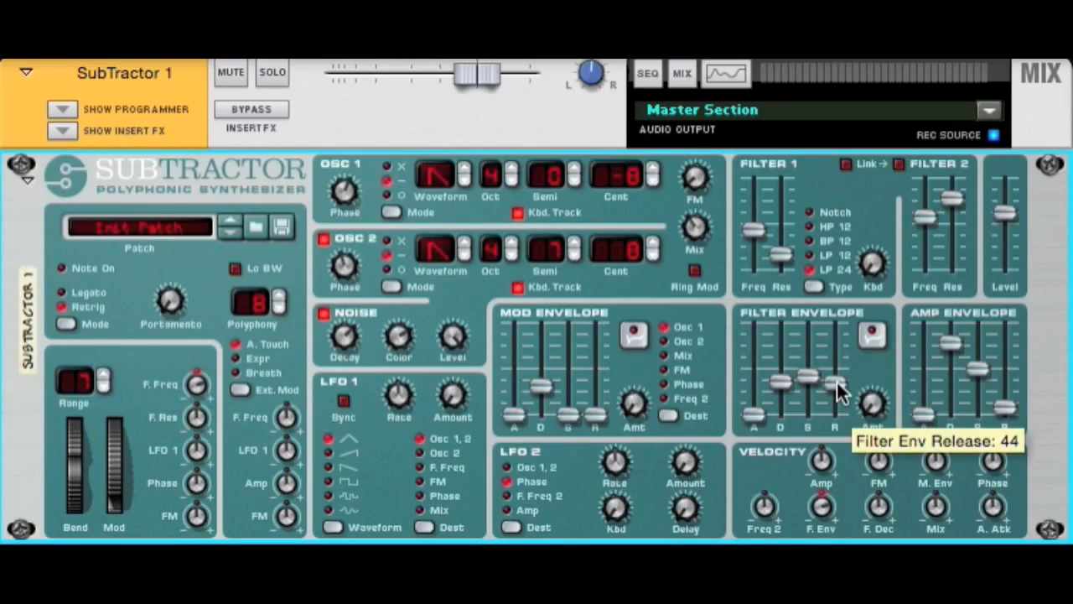
left_click_drag(836, 386, 880, 423)
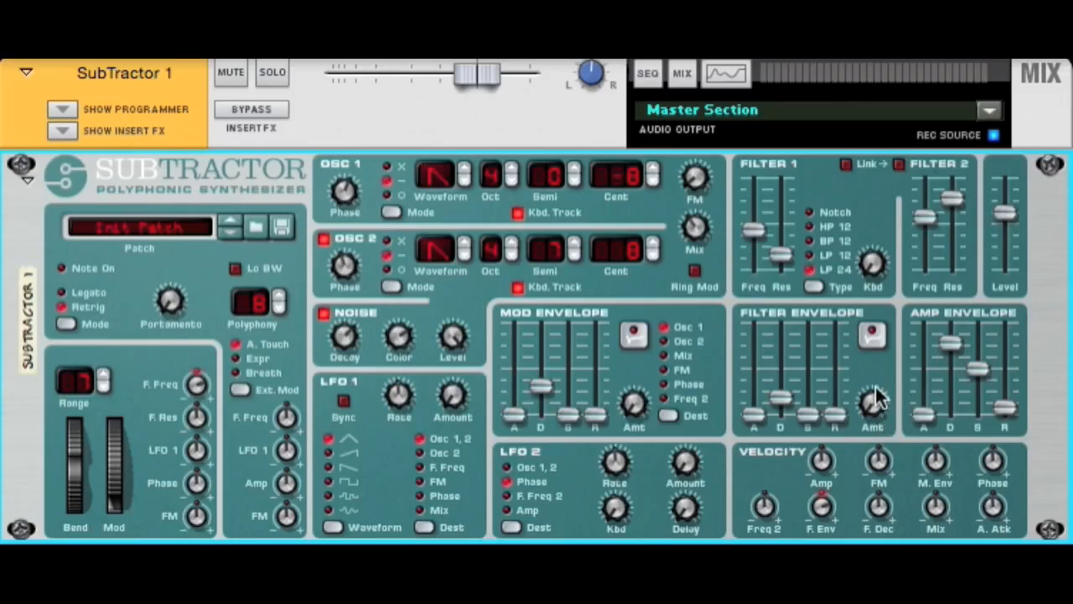
Step: Adjust the filter envelope amount and lower Filter 1's frequency slightly
mouse_move(878, 391)
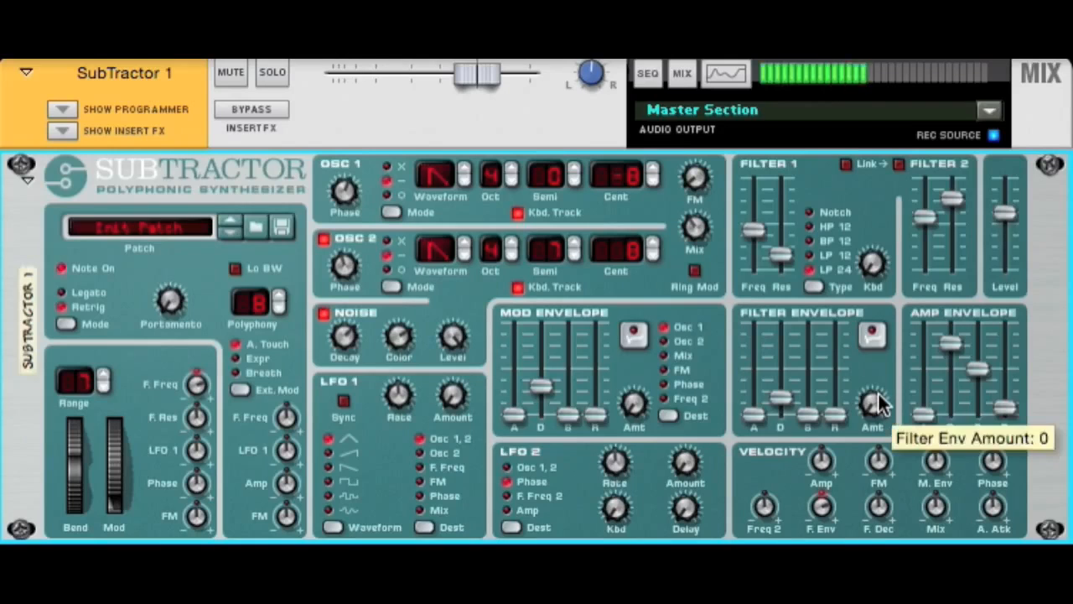
left_click_drag(878, 392, 878, 307)
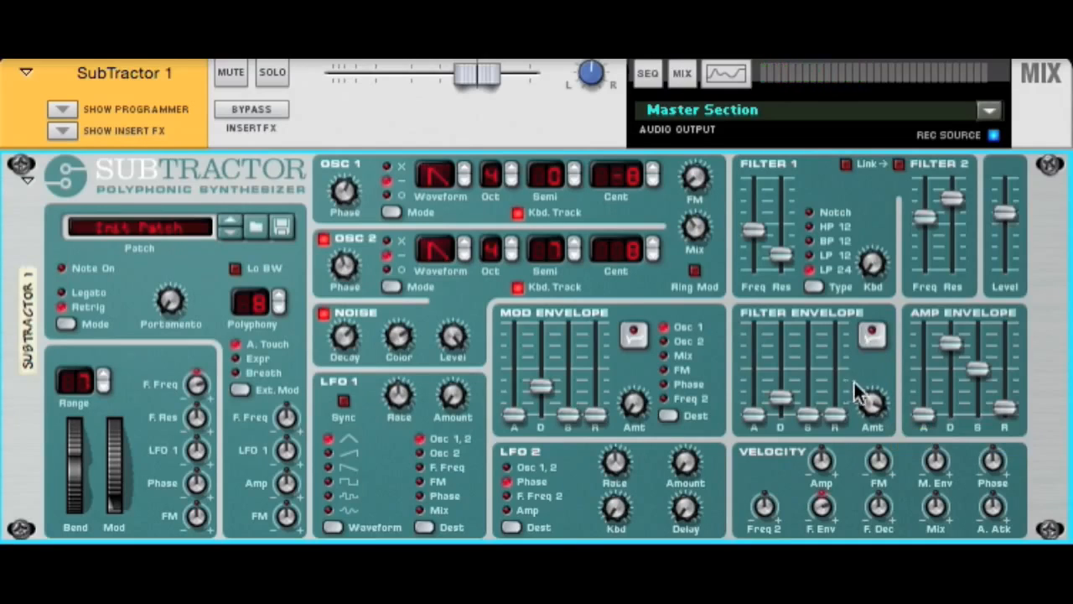
mouse_move(755, 230)
left_mouse_down()
mouse_move(755, 249)
mouse_move(760, 232)
left_mouse_up()
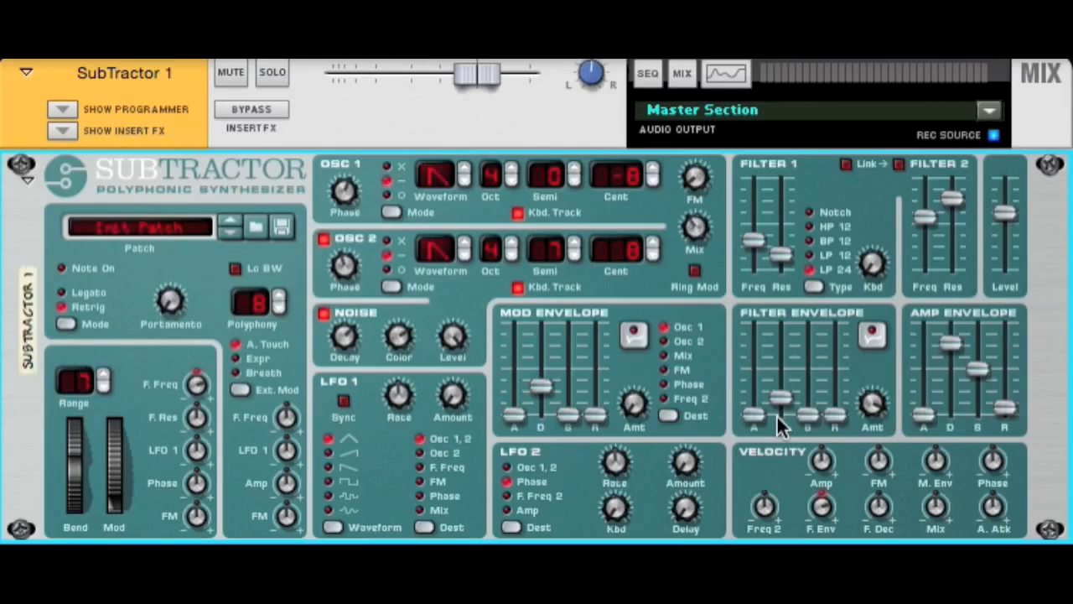
Step: Raise the filter envelope's attack slightly and lengthen its decay and release to moderate levels
mouse_move(776, 414)
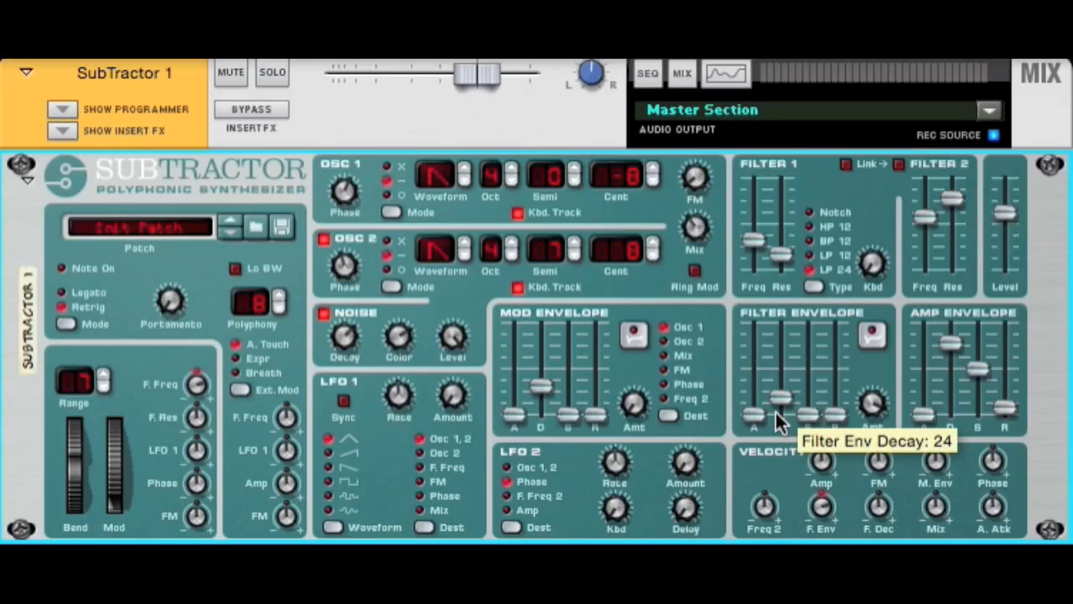
left_click_drag(757, 411, 759, 397)
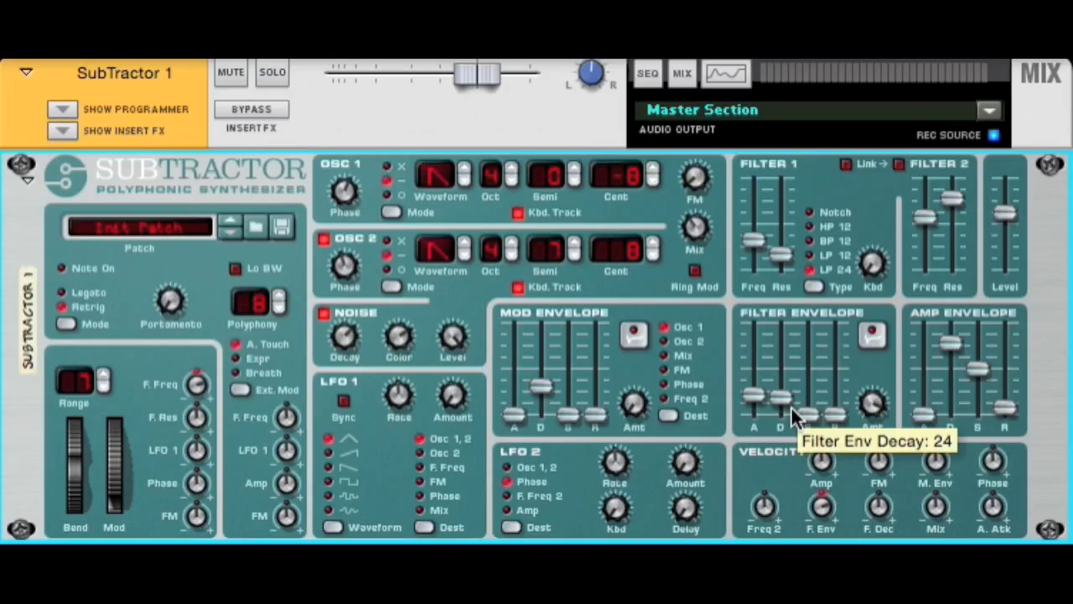
left_click_drag(782, 397, 781, 367)
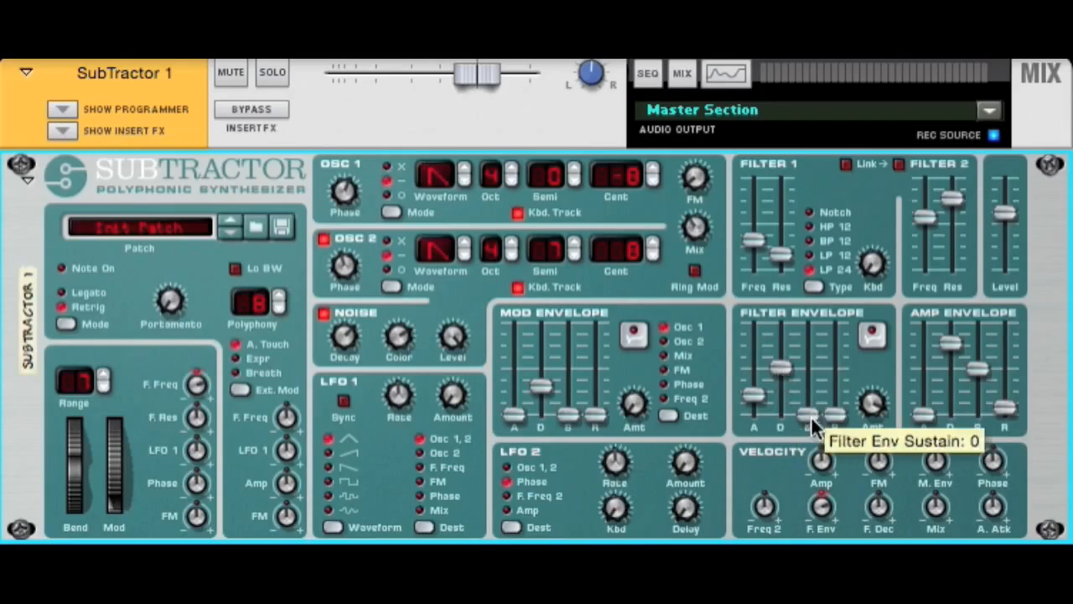
left_click_drag(837, 415, 839, 386)
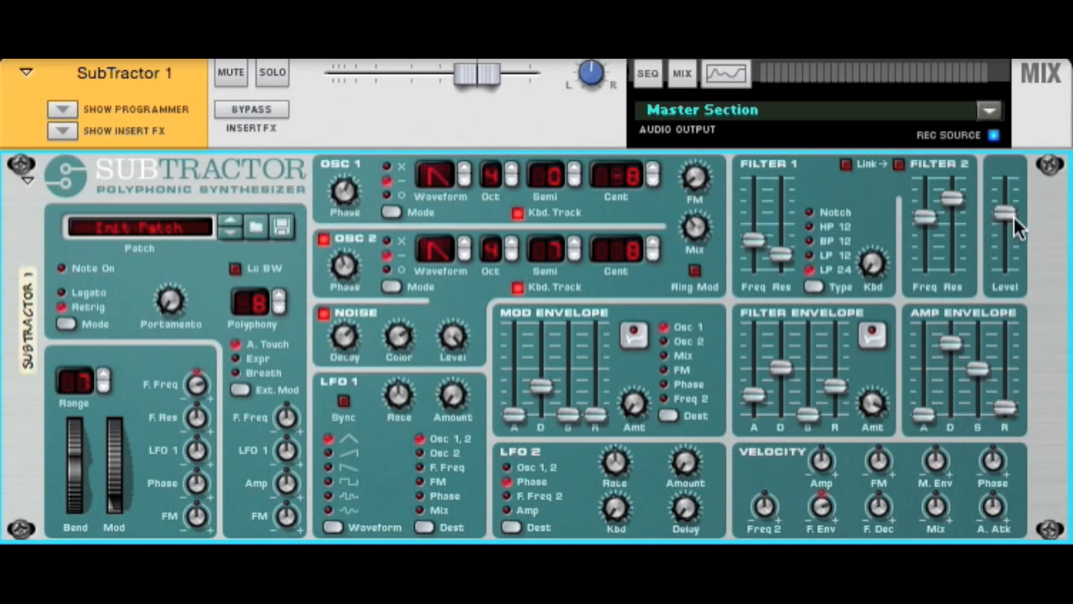
Step: Lower the output level slightly and shape the amp envelope with a short attack, high sustain and longer release
mouse_move(1008, 212)
left_mouse_down()
mouse_move(1010, 229)
mouse_move(1014, 216)
left_mouse_up()
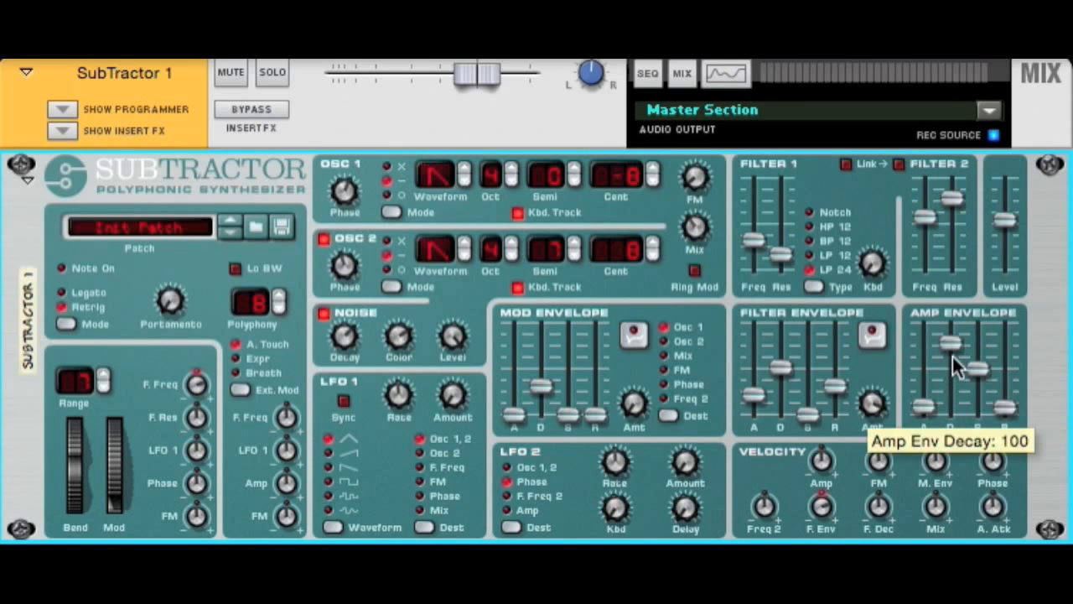
left_click_drag(950, 350, 986, 344)
left_click_drag(1003, 411, 1007, 377)
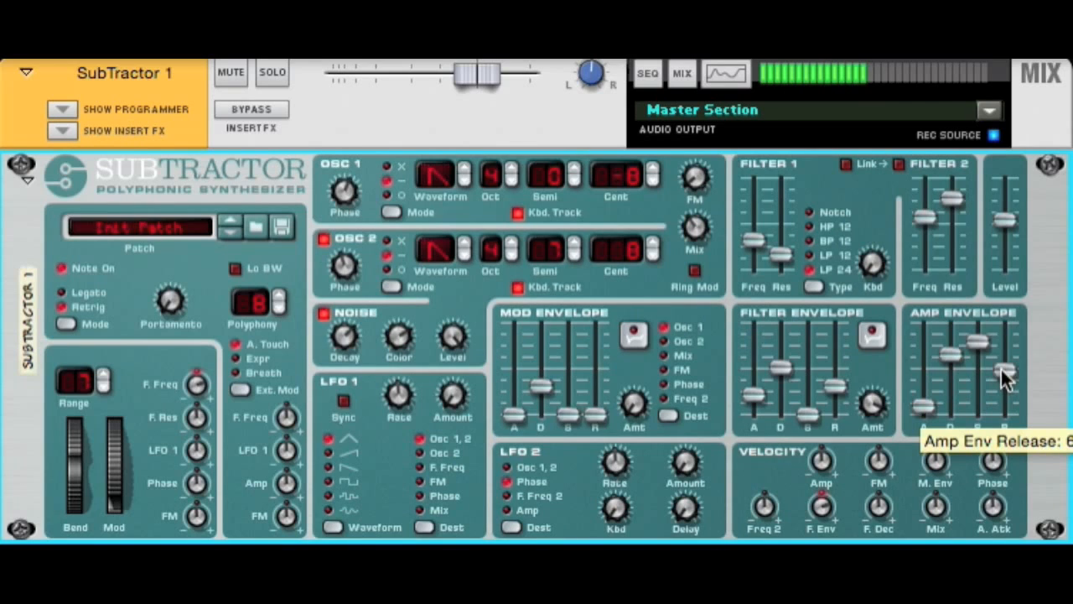
Step: Raise Filter 1's resonance to about the middle of its range
left_click_drag(781, 253, 782, 229)
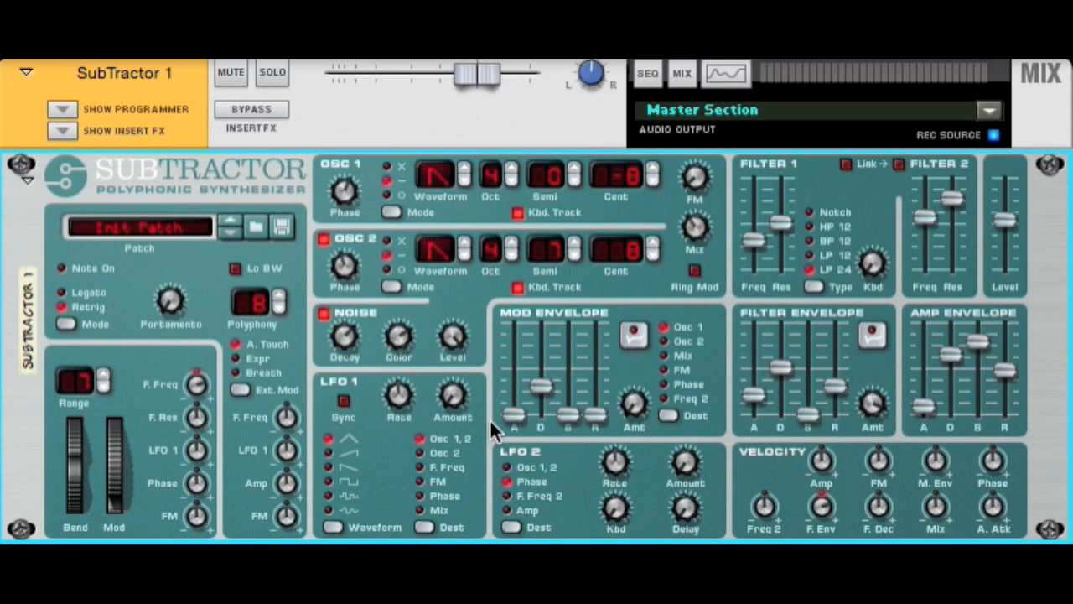
Step: Route the mod envelope to Osc 1 with a moderately short decay and raise its amount to 48
left_click_drag(541, 387, 543, 405)
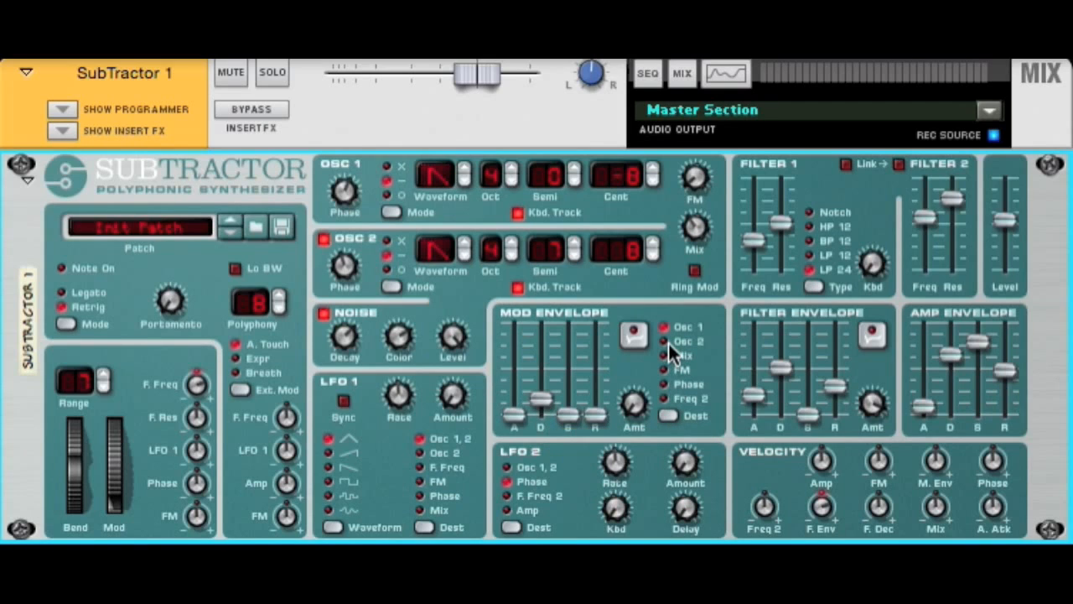
left_click(665, 384)
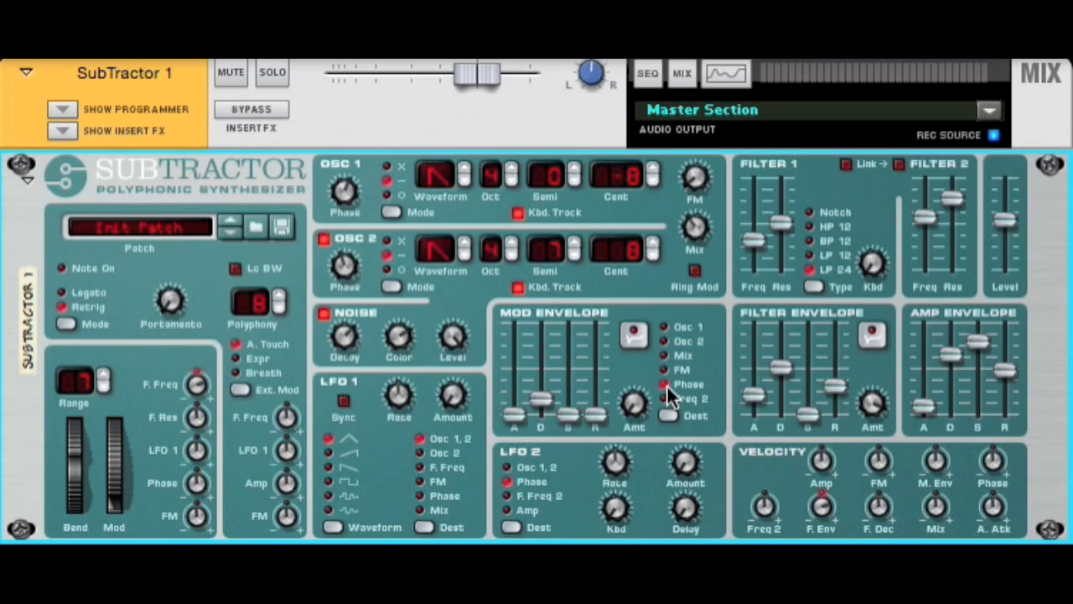
left_click(664, 327)
left_click_drag(539, 409, 542, 396)
left_click_drag(646, 407, 646, 378)
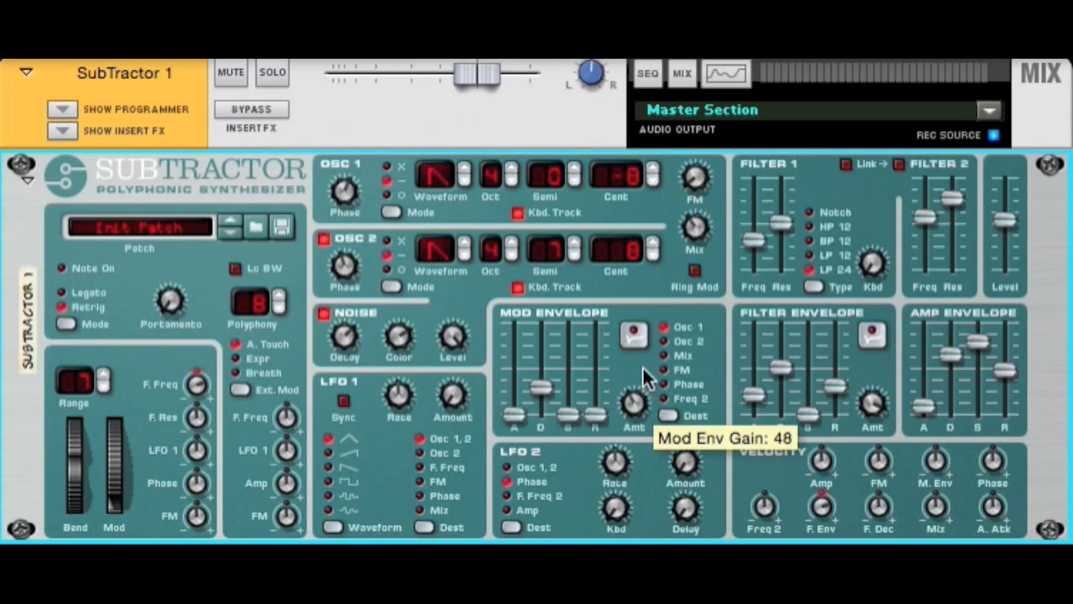
Step: Lengthen the mod envelope's attack to a moderate level and its decay to a high level
left_click_drag(512, 414, 513, 405)
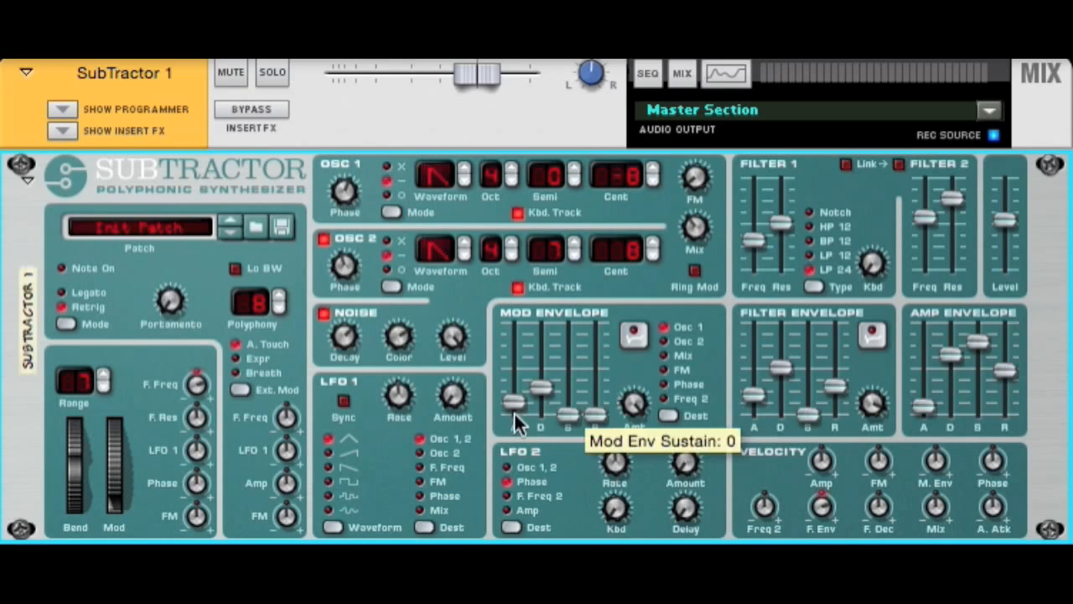
left_click_drag(514, 402, 541, 336)
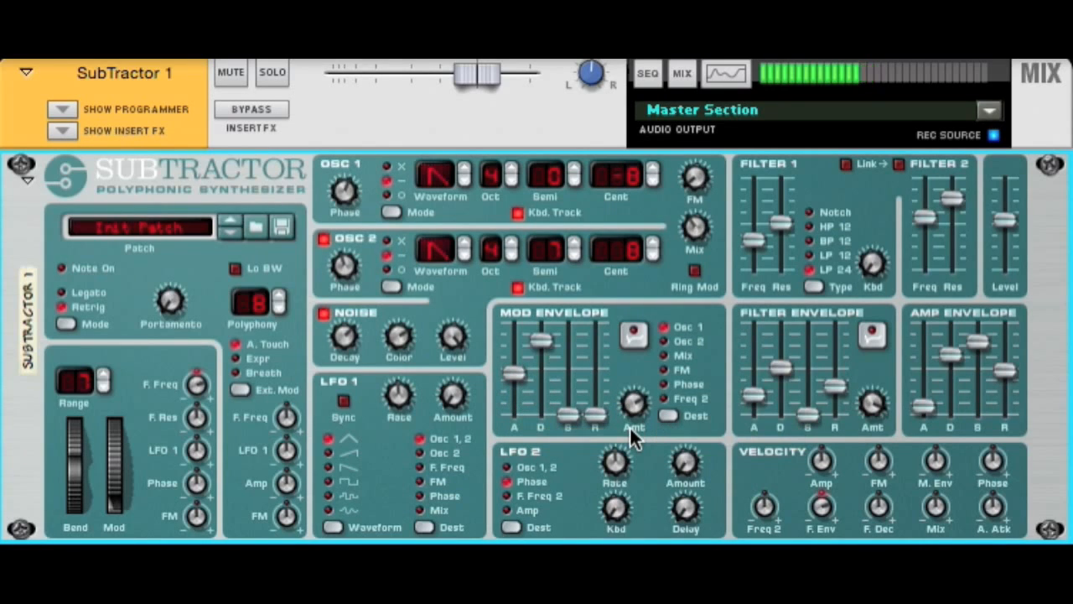
Step: Set the mod envelope's attack to 0, shorten its decay, and set the oscillator mix to 0
left_click_drag(514, 374, 514, 411)
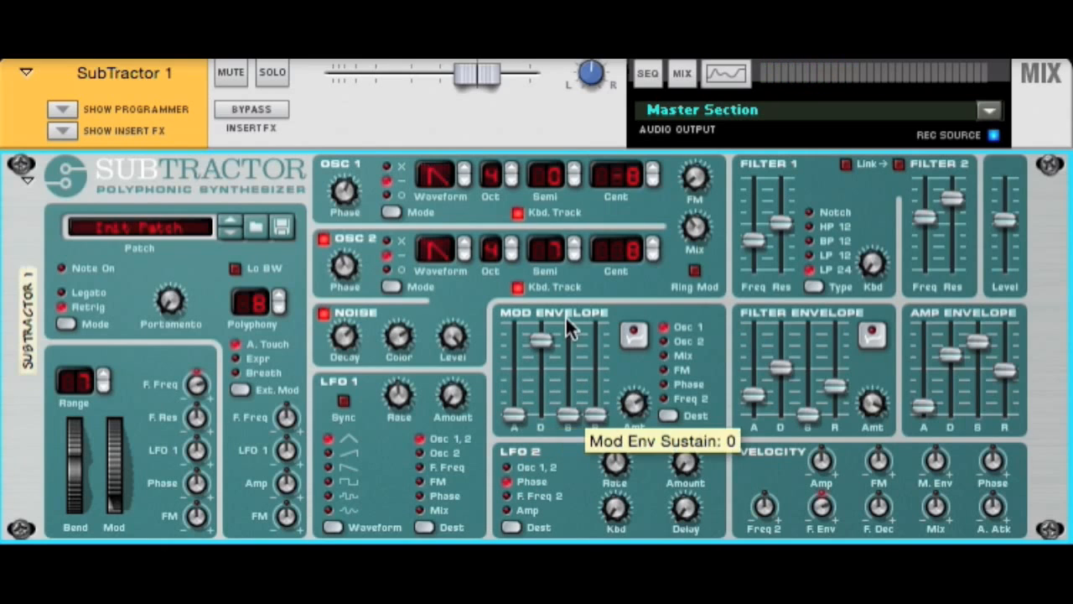
left_click_drag(540, 340, 545, 407)
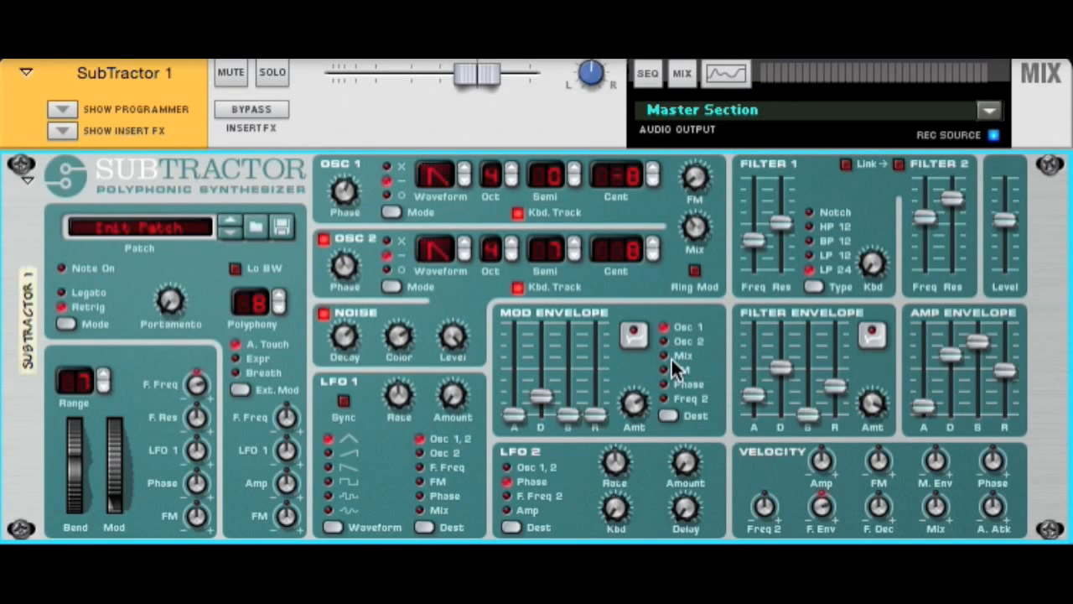
left_click_drag(695, 179, 694, 152)
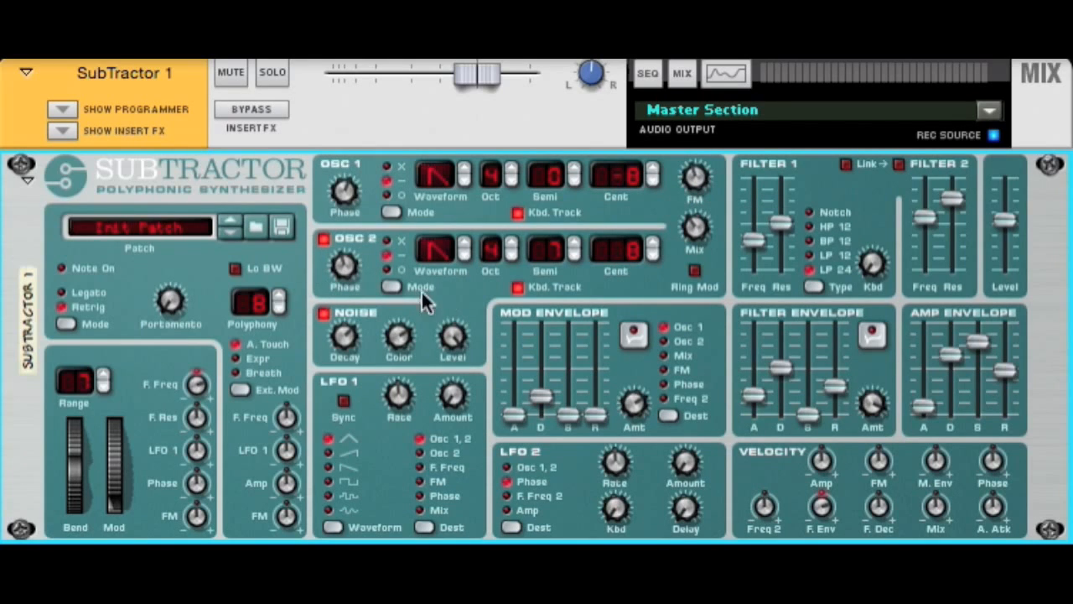
left_click_drag(696, 228, 717, 344)
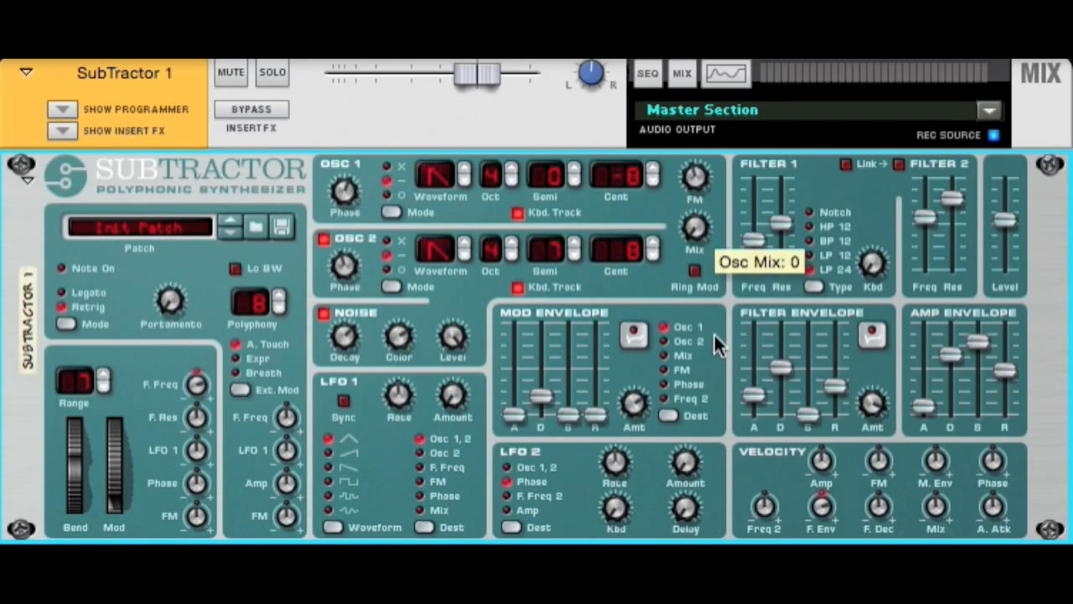
Step: Route the mod envelope to Osc 2 with zero attack and a short decay, and raise the oscillator mix to 48
left_click(665, 342)
left_click_drag(541, 399, 519, 410)
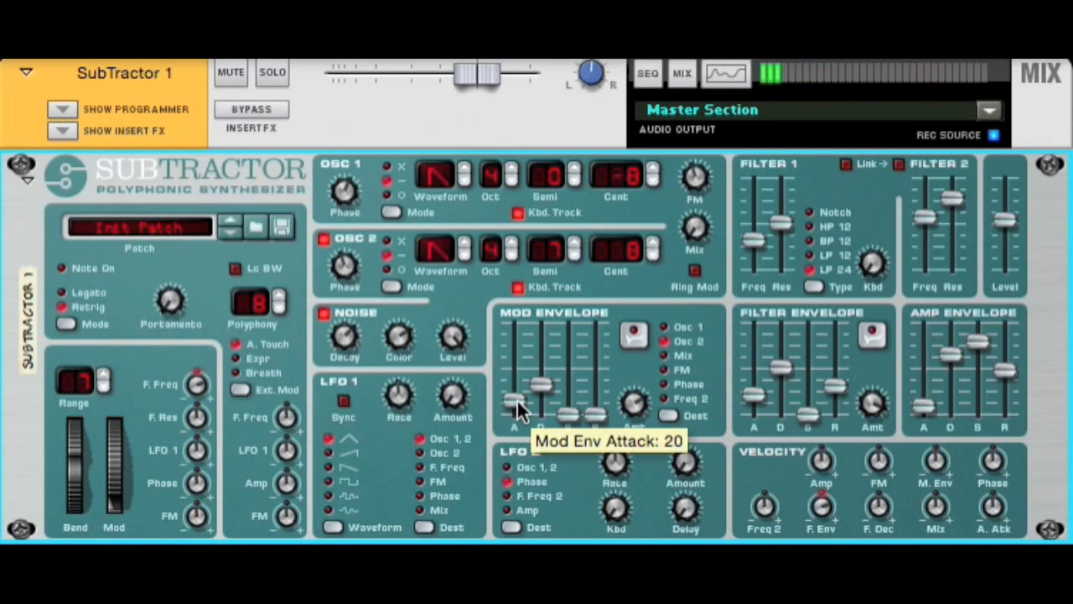
left_click_drag(697, 180, 694, 268)
left_click_drag(697, 175, 696, 172)
left_click_drag(698, 224, 696, 191)
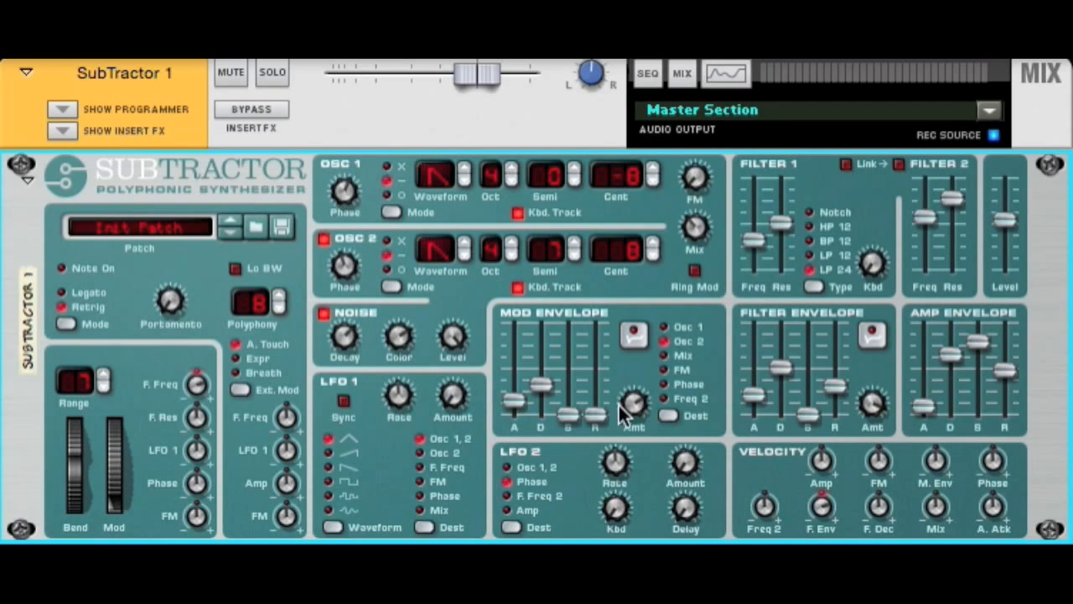
left_click_drag(515, 404, 527, 486)
left_click_drag(541, 385, 542, 408)
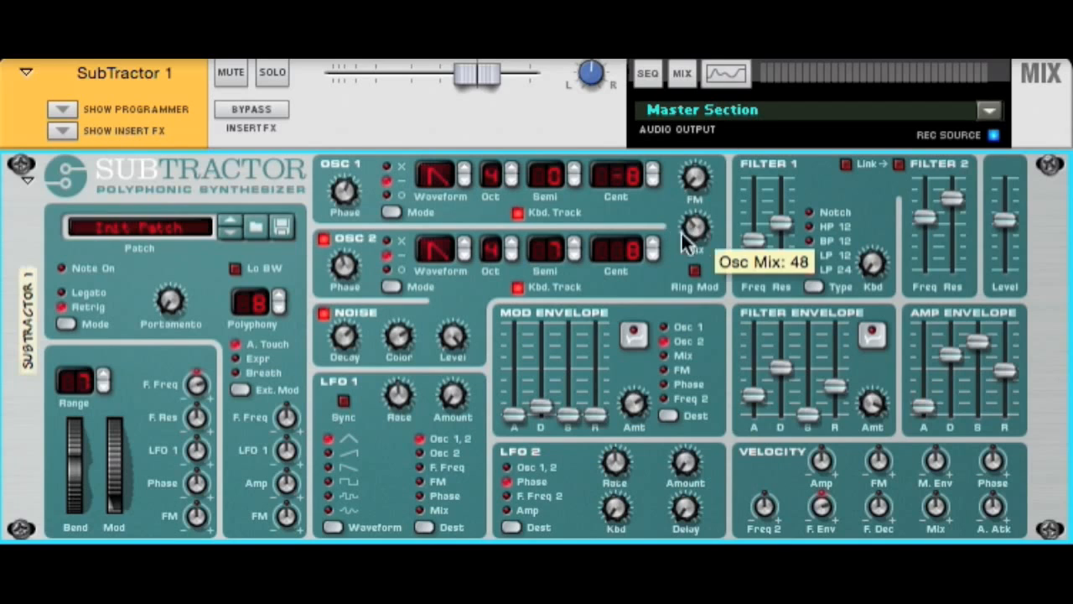
Step: Route the mod envelope to Mix with a moderate decay, and set the oscillator mix to 26
left_click(676, 356)
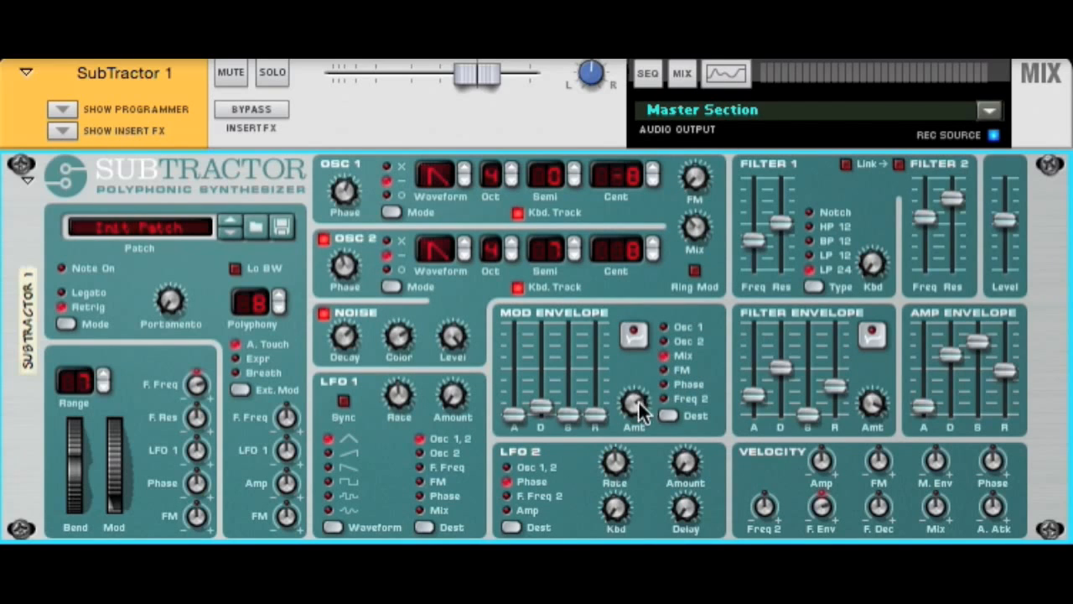
left_click_drag(542, 410, 542, 380)
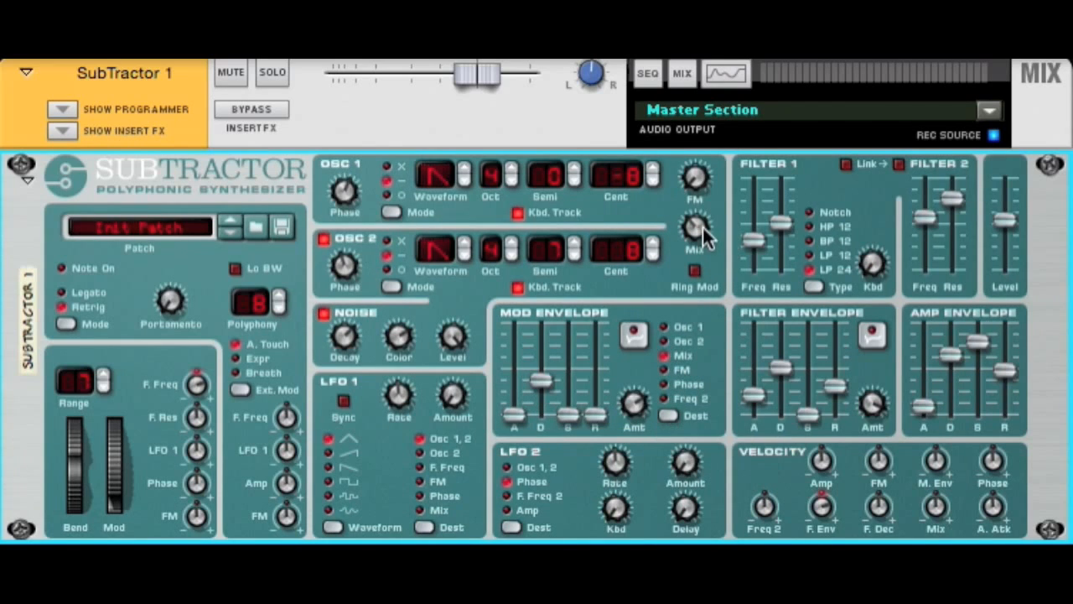
left_click_drag(702, 238, 704, 249)
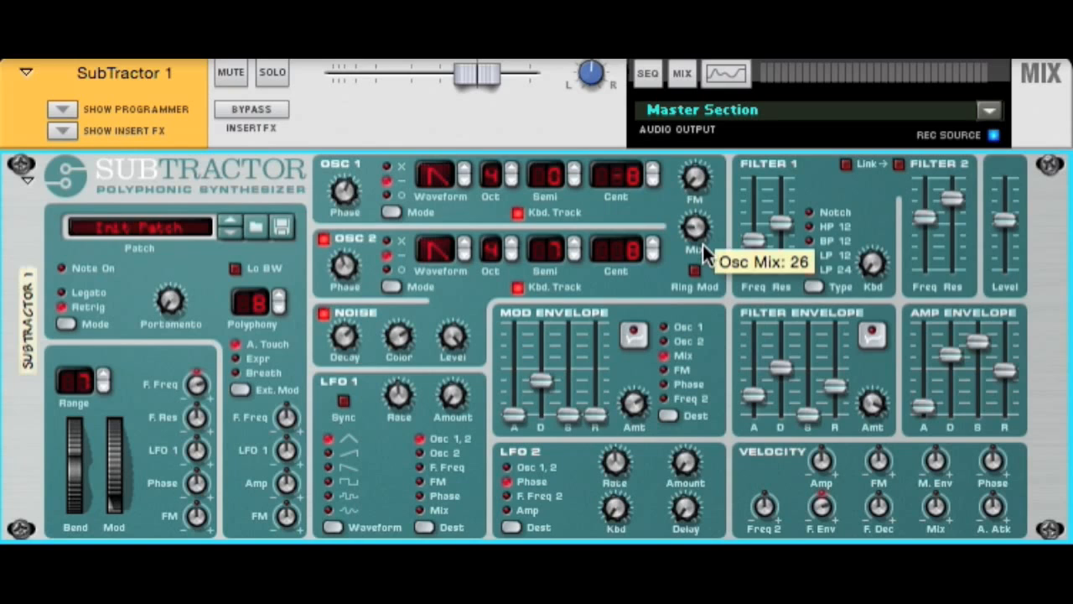
left_click_drag(629, 396, 632, 411)
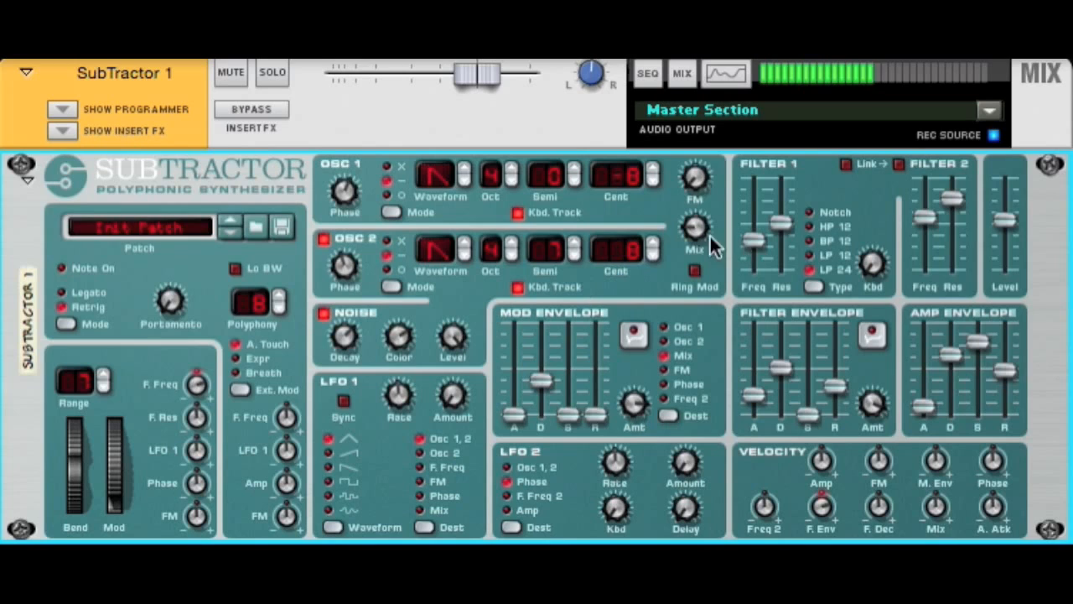
Step: Try a mod envelope attack of 42 and sustain of 73, and settle on zero attack with low decay and sustain
left_click_drag(514, 413, 516, 387)
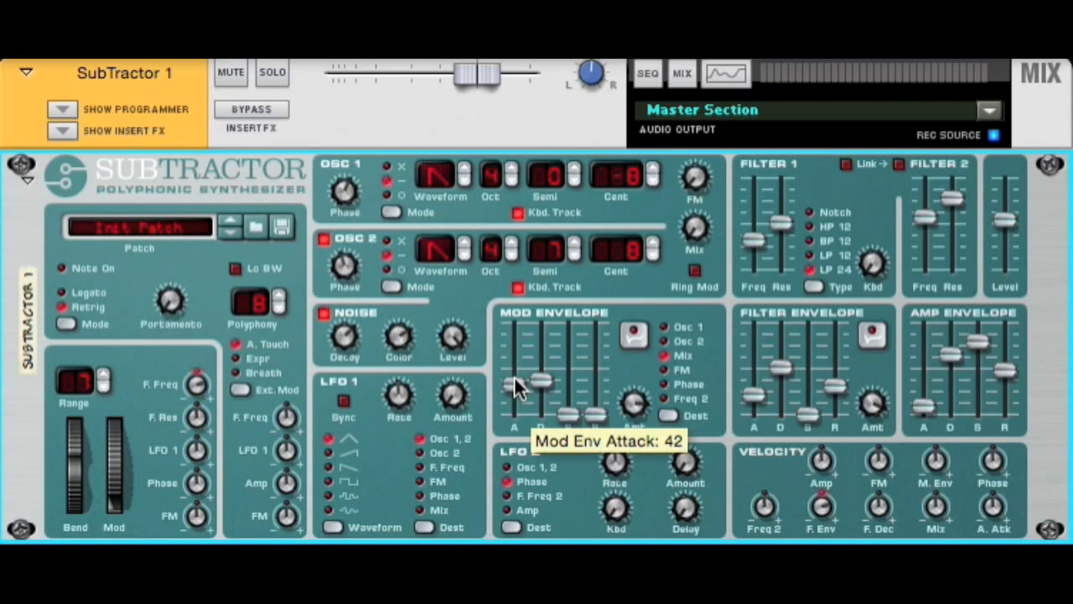
left_click_drag(545, 384, 569, 366)
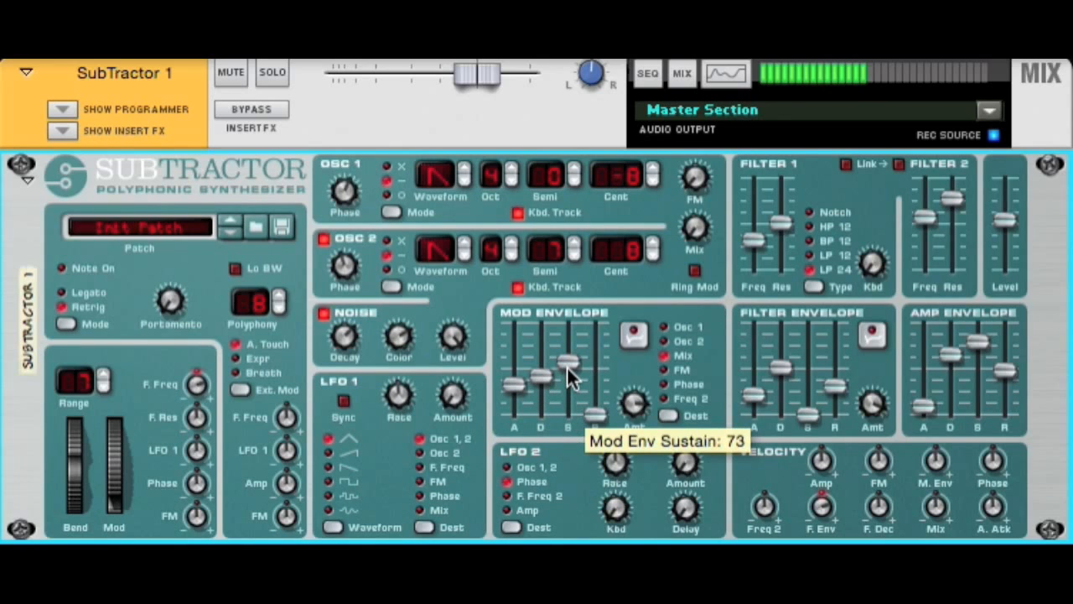
left_click_drag(513, 384, 513, 417)
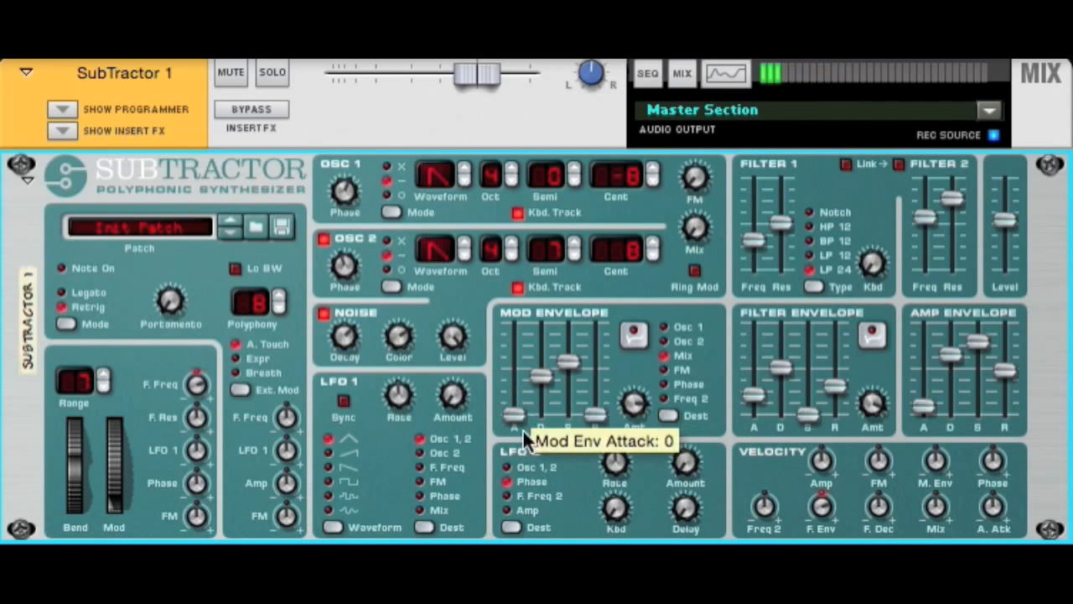
left_click_drag(544, 375, 564, 423)
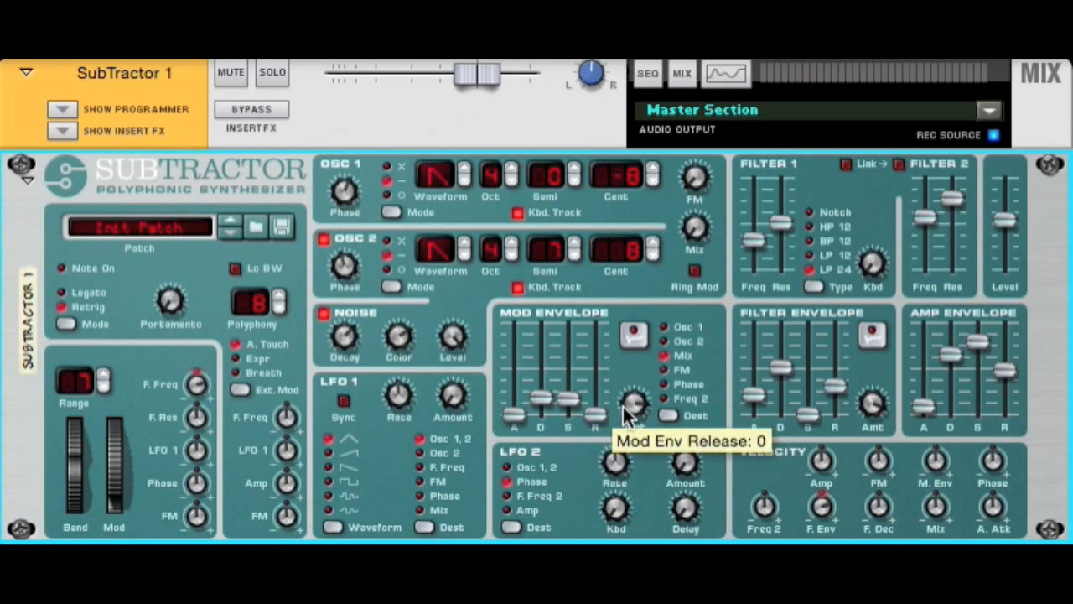
left_click_drag(638, 440, 642, 455)
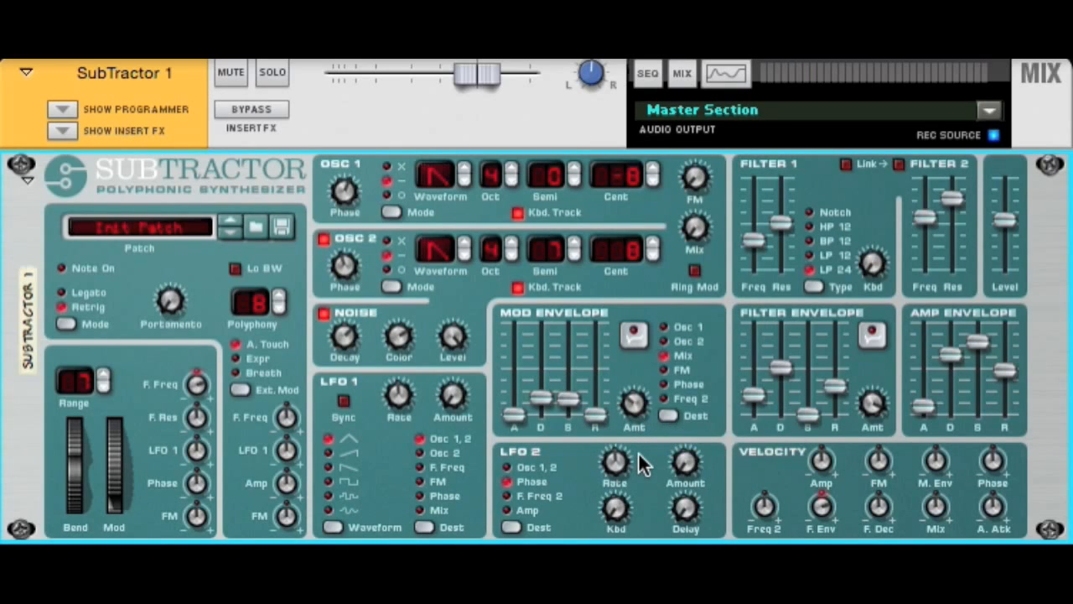
Step: Try FM as the mod envelope's destination, switch it to Phase, and test a longer attack before returning it to 0
left_click(673, 372)
left_click_drag(633, 407, 665, 401)
left_click(667, 387)
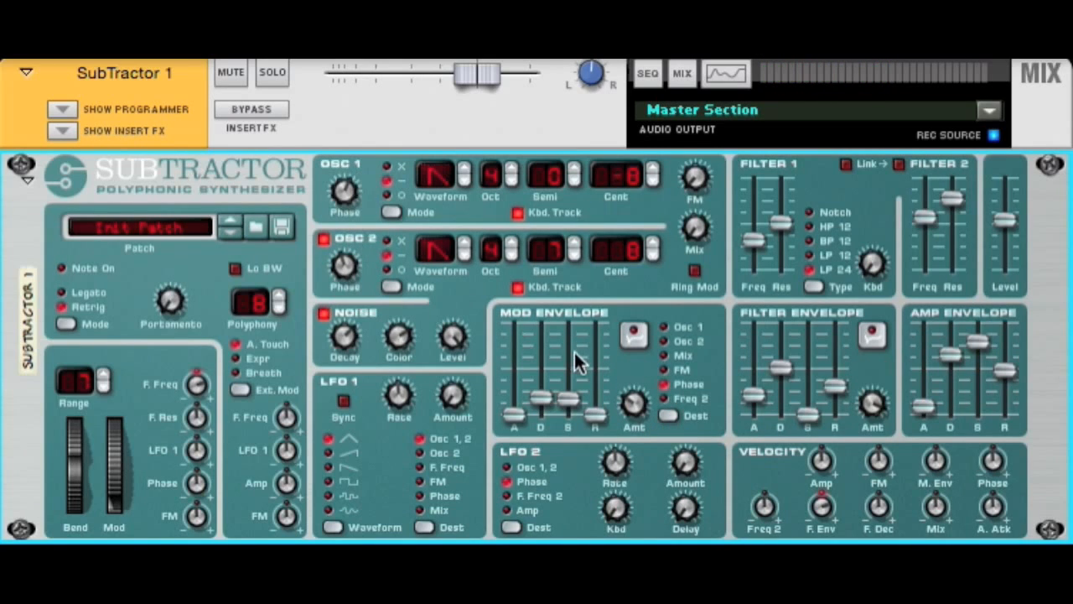
left_click_drag(510, 411, 505, 383)
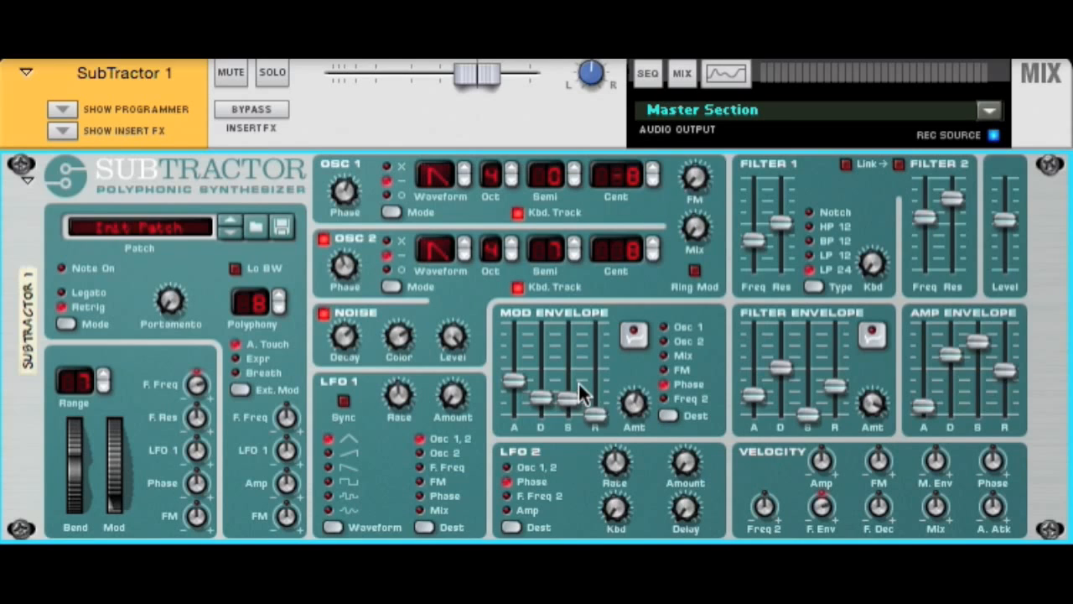
left_click_drag(520, 379, 527, 428)
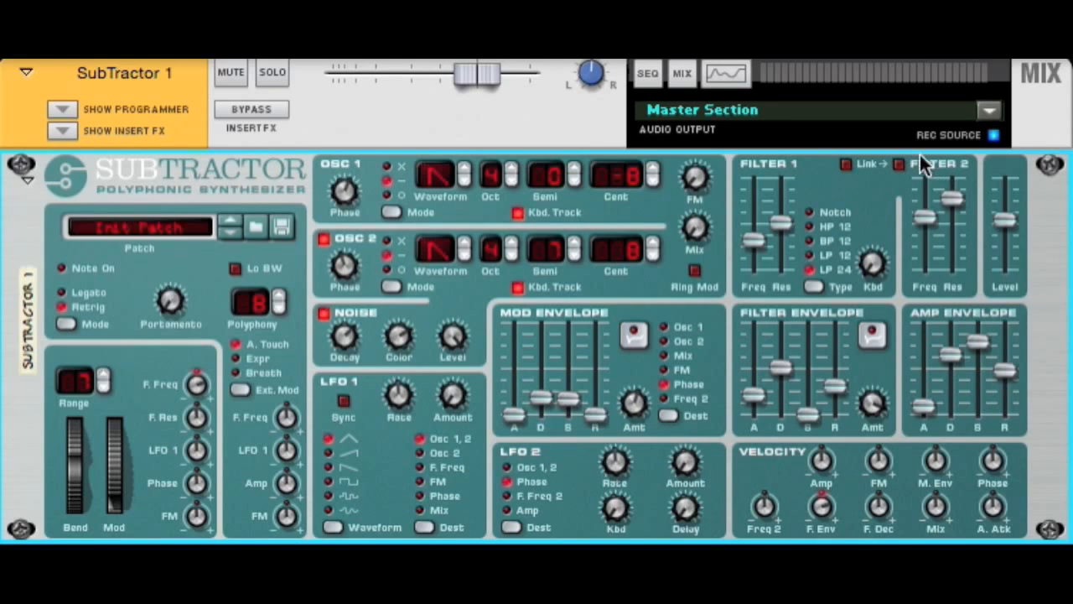
Step: Turn on Filter 2 with frequency 40 and resonance 4, and raise the mod envelope's attack, decay, sustain and release
left_click_drag(957, 193, 957, 259)
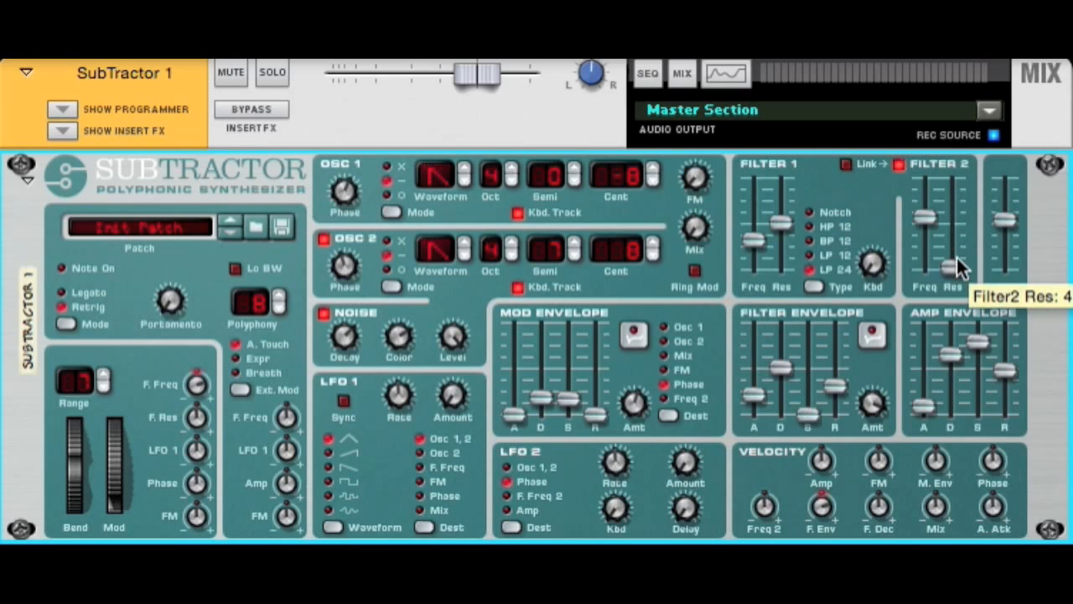
left_click_drag(928, 220, 928, 244)
left_click_drag(541, 399, 542, 359)
left_click_drag(528, 417, 529, 365)
left_click_drag(542, 360, 544, 348)
left_click_drag(577, 401, 596, 389)
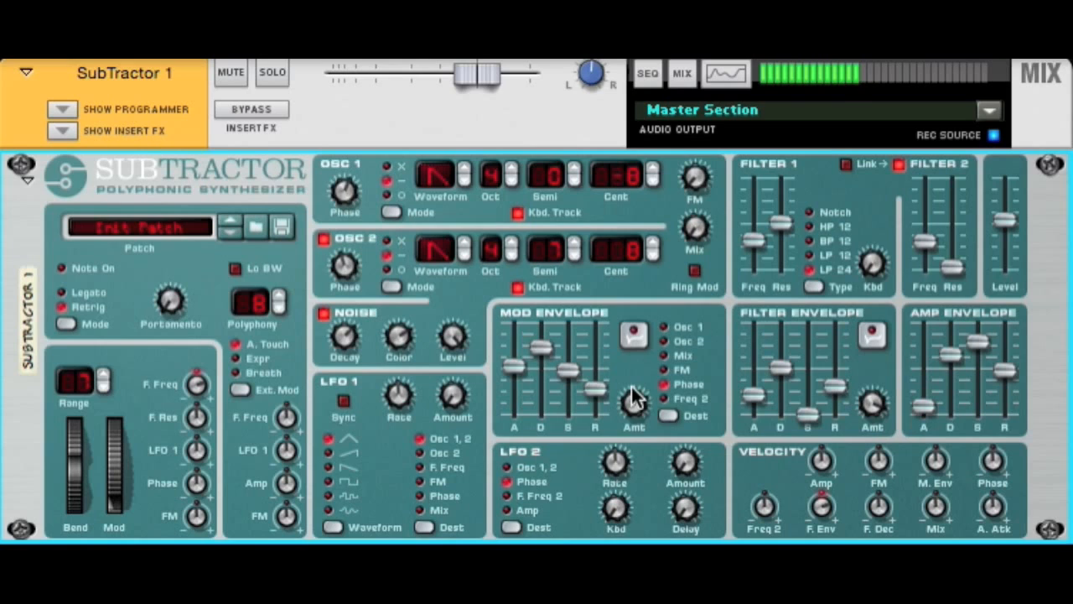
Step: Set the mod envelope's attack to 25 with a moderate decay and high sustain, and raise Filter 2's resonance slightly
left_click_drag(640, 401, 640, 364)
left_click_drag(521, 388, 520, 401)
left_click_drag(952, 268, 953, 250)
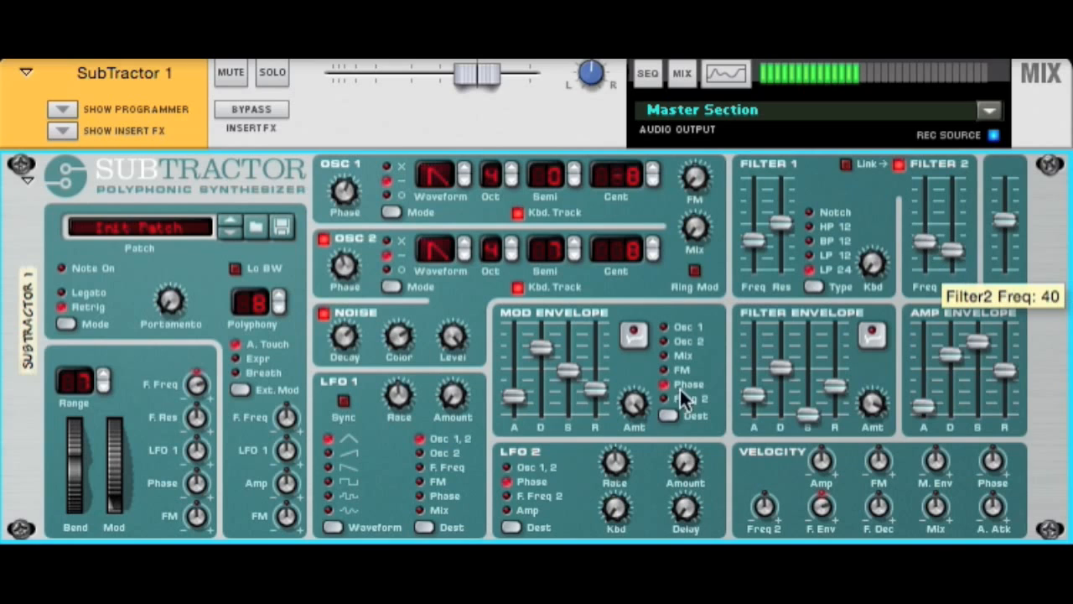
left_click_drag(541, 348, 570, 338)
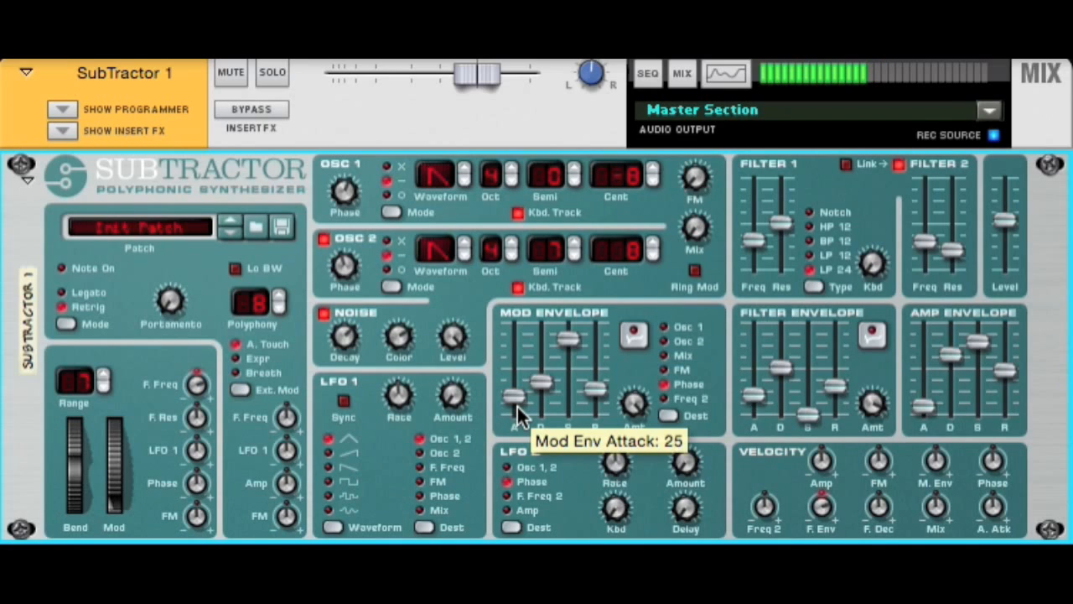
Step: Try a filter envelope sustain of 103, return it to minimum, and raise the mod envelope's attack and decay
left_click_drag(808, 414, 810, 350)
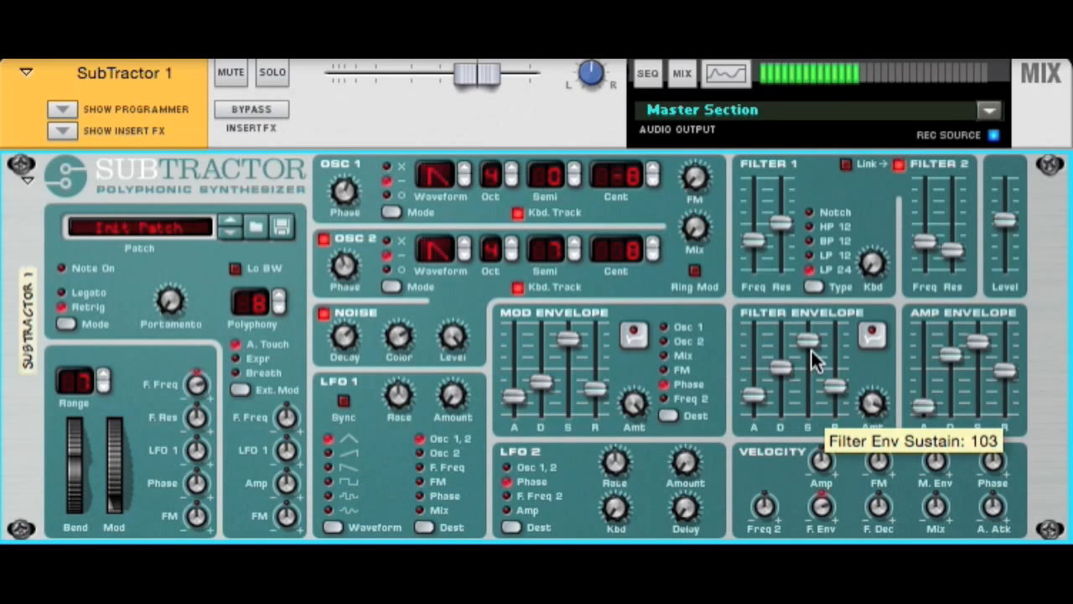
left_click_drag(813, 352, 810, 419)
left_click_drag(530, 379, 544, 339)
left_click_drag(515, 397, 514, 366)
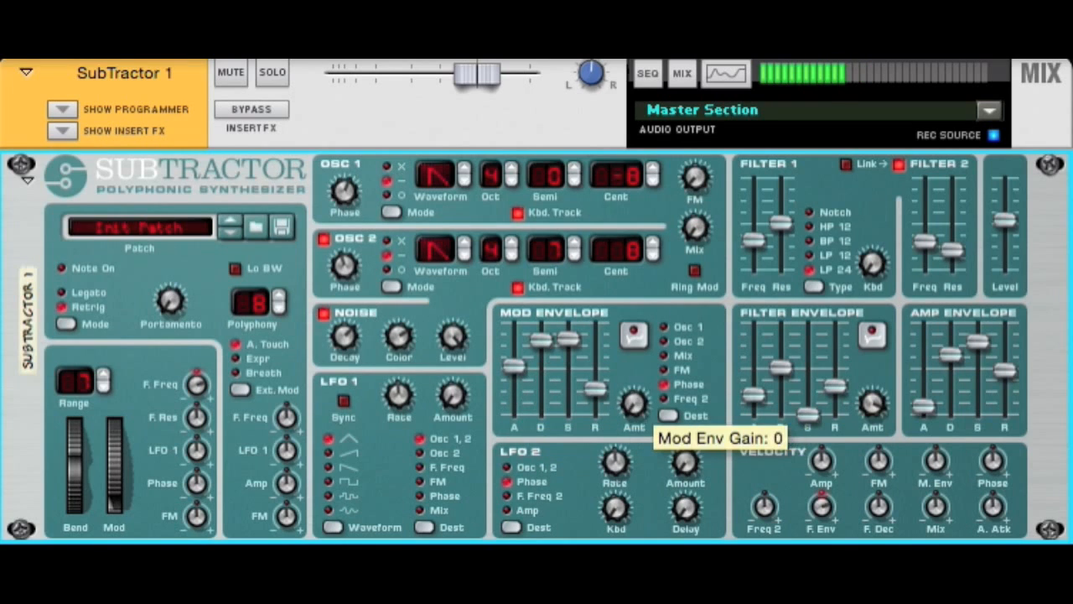
left_click_drag(634, 404, 632, 371)
Step: Set the mod envelope's attack to 0, its decay and sustain to moderate levels, and shorten its release slightly
left_click_drag(514, 367, 525, 408)
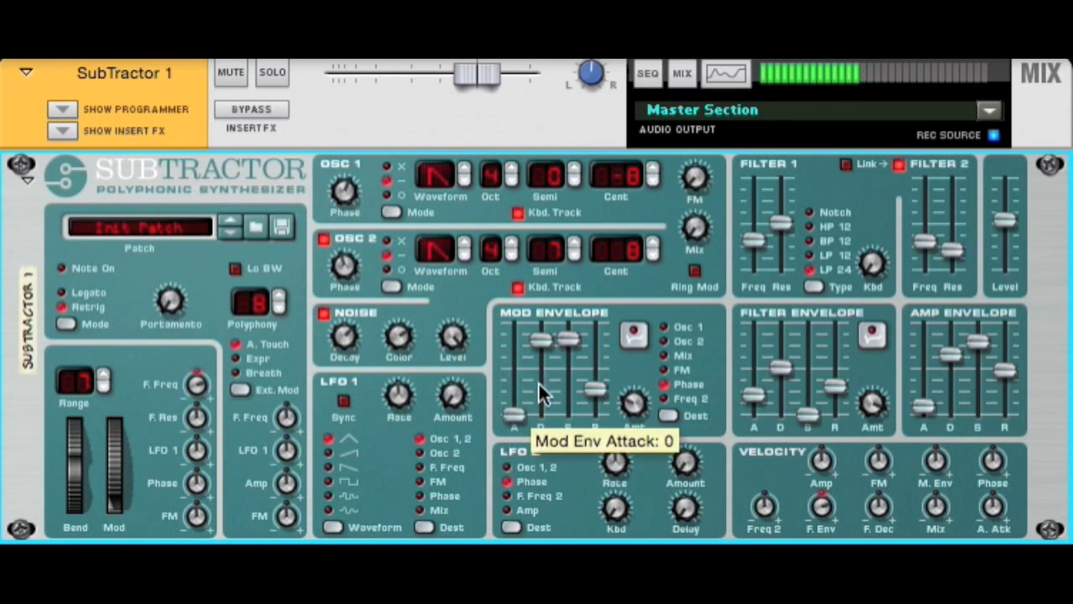
left_click_drag(541, 338, 540, 414)
left_click_drag(566, 337, 568, 414)
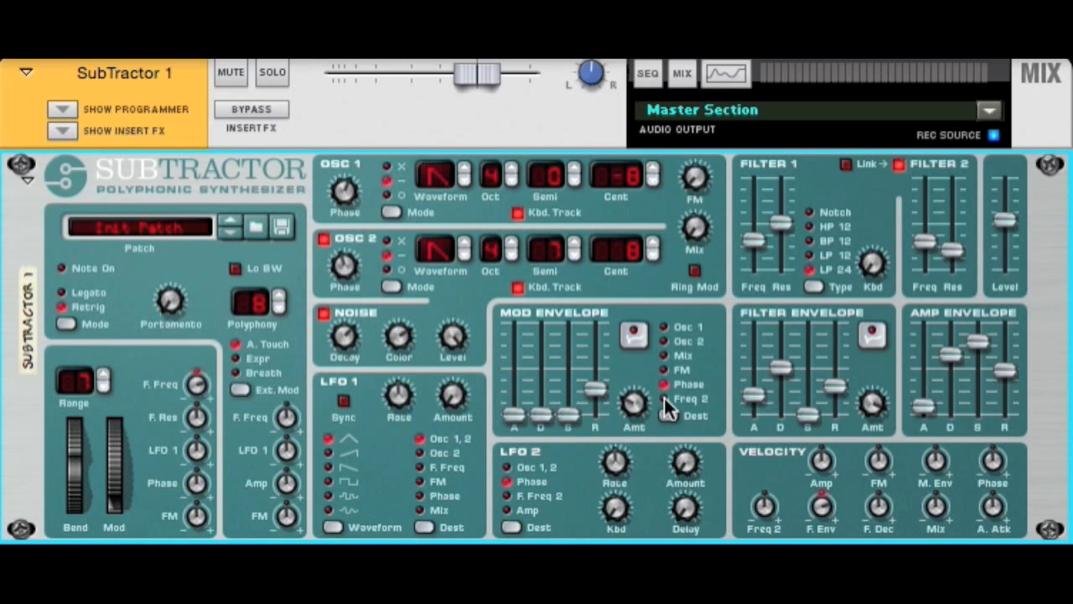
left_click_drag(541, 413, 566, 375)
left_click_drag(645, 408, 661, 354)
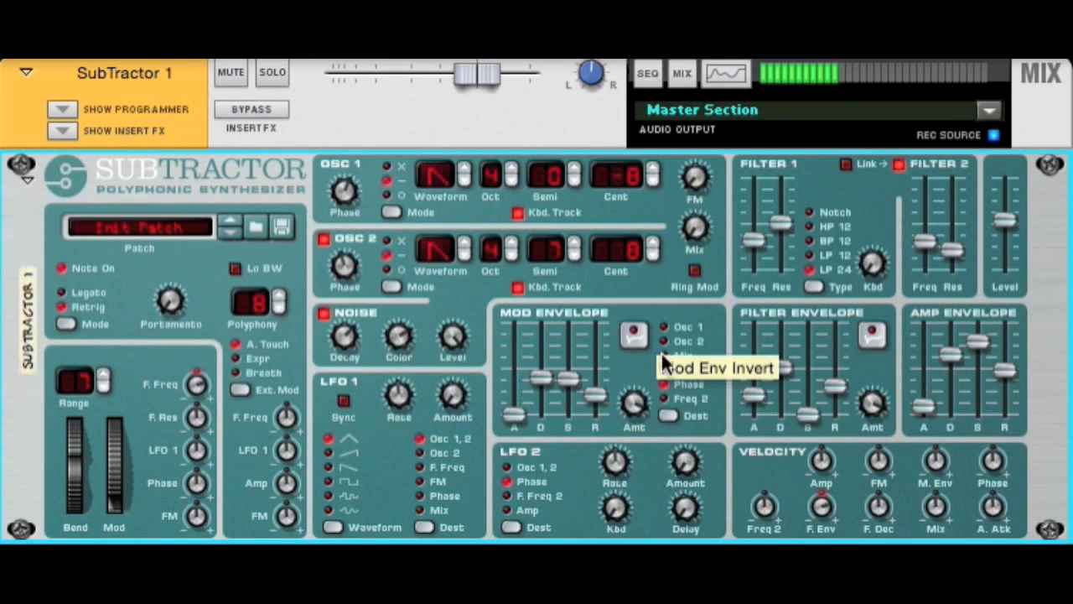
Step: Raise the filter envelope's sustain slightly and turn off Filter 2
left_click_drag(808, 413, 874, 408)
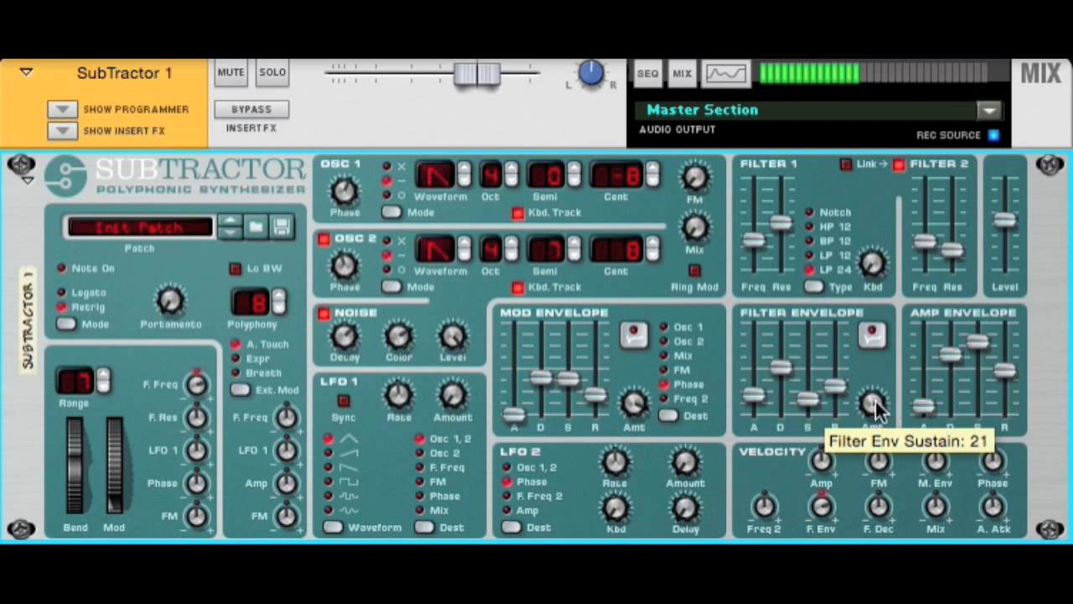
left_click(897, 164)
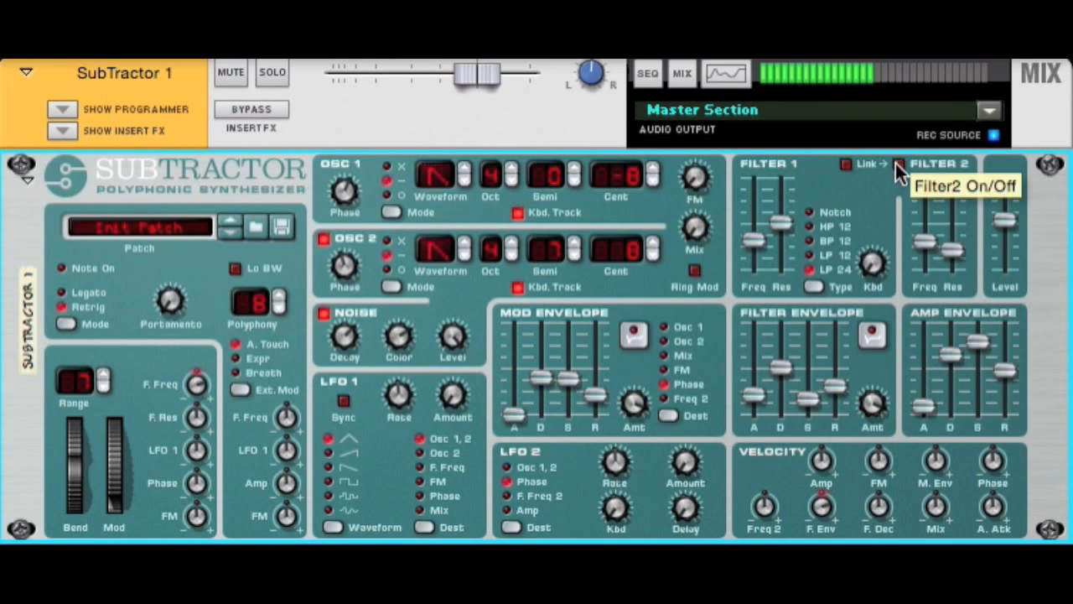